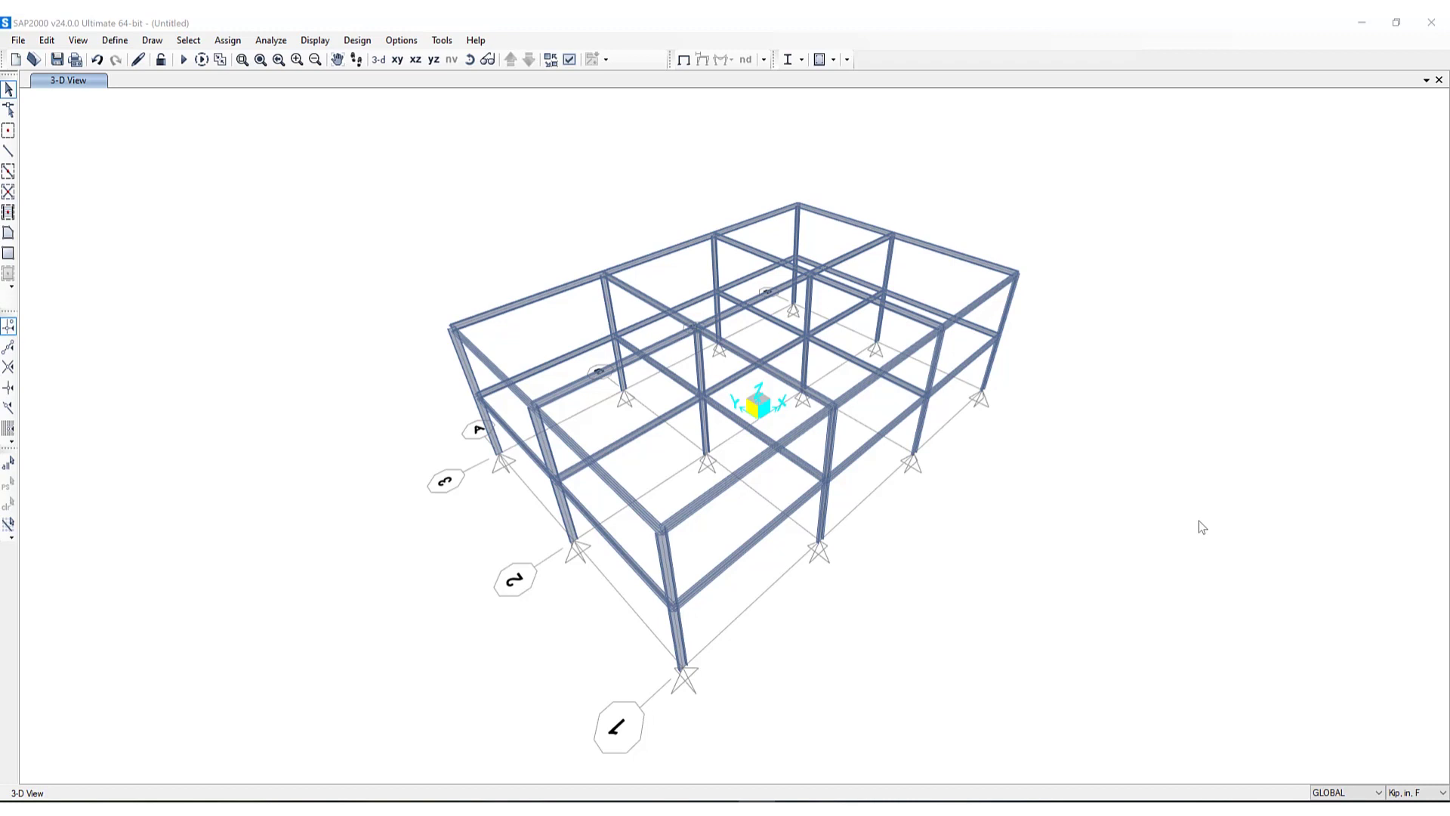
# Add a frame section of type Other with Section Designer, set its design type to Concrete Column, and open its section drawing.
pyautogui.click(119, 42)
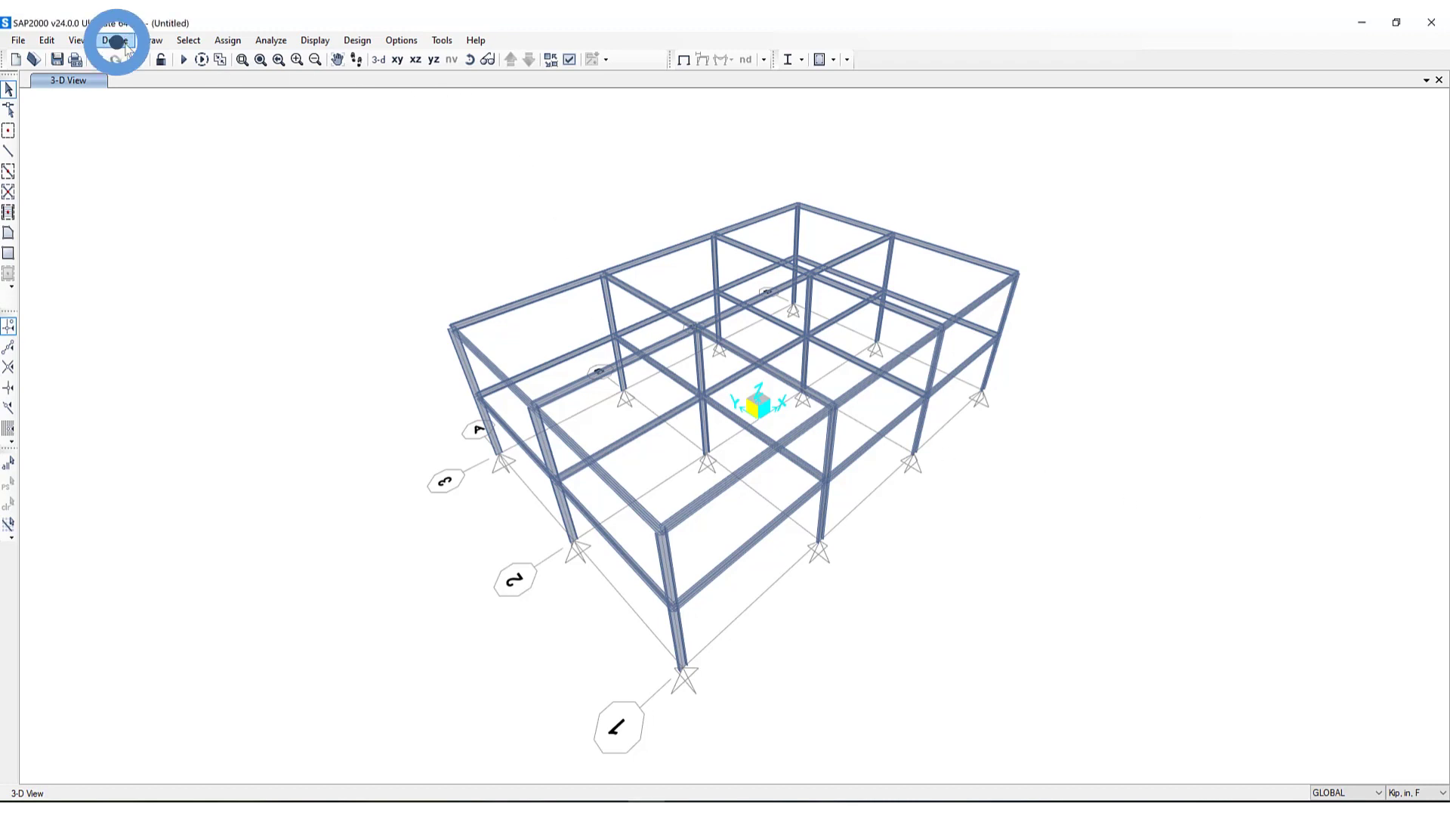
pyautogui.click(146, 86)
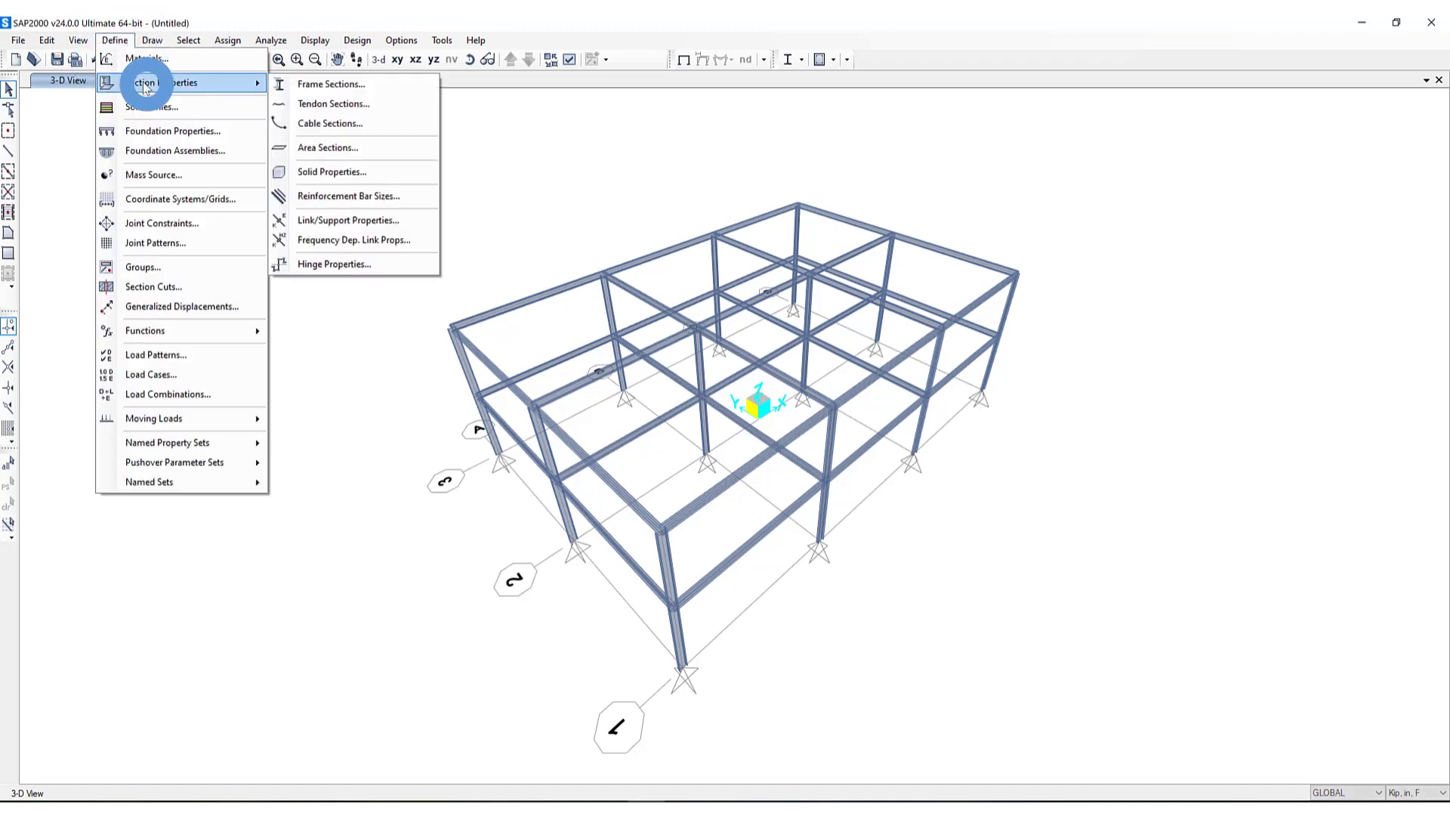
pyautogui.click(321, 84)
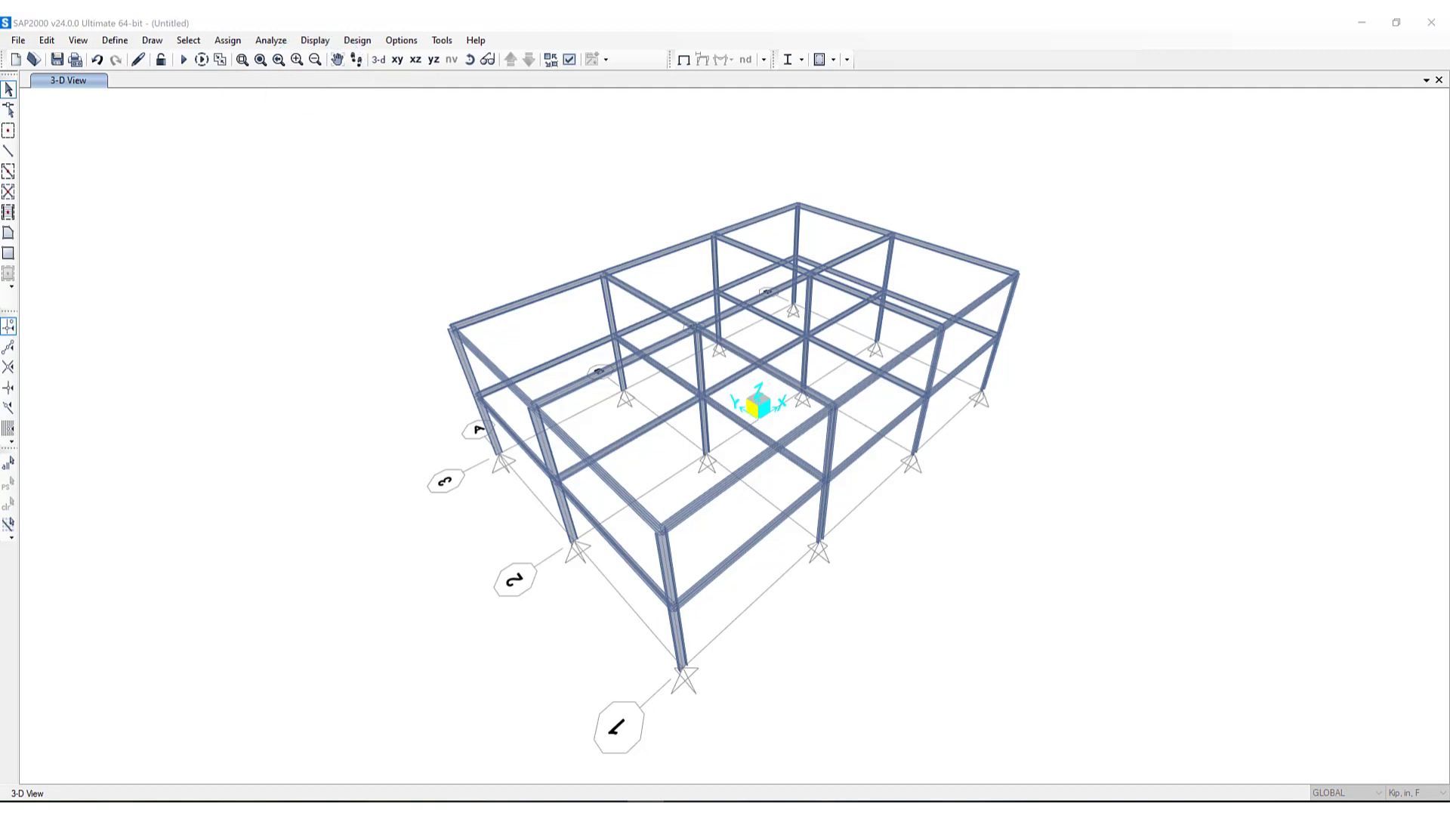
pyautogui.click(648, 306)
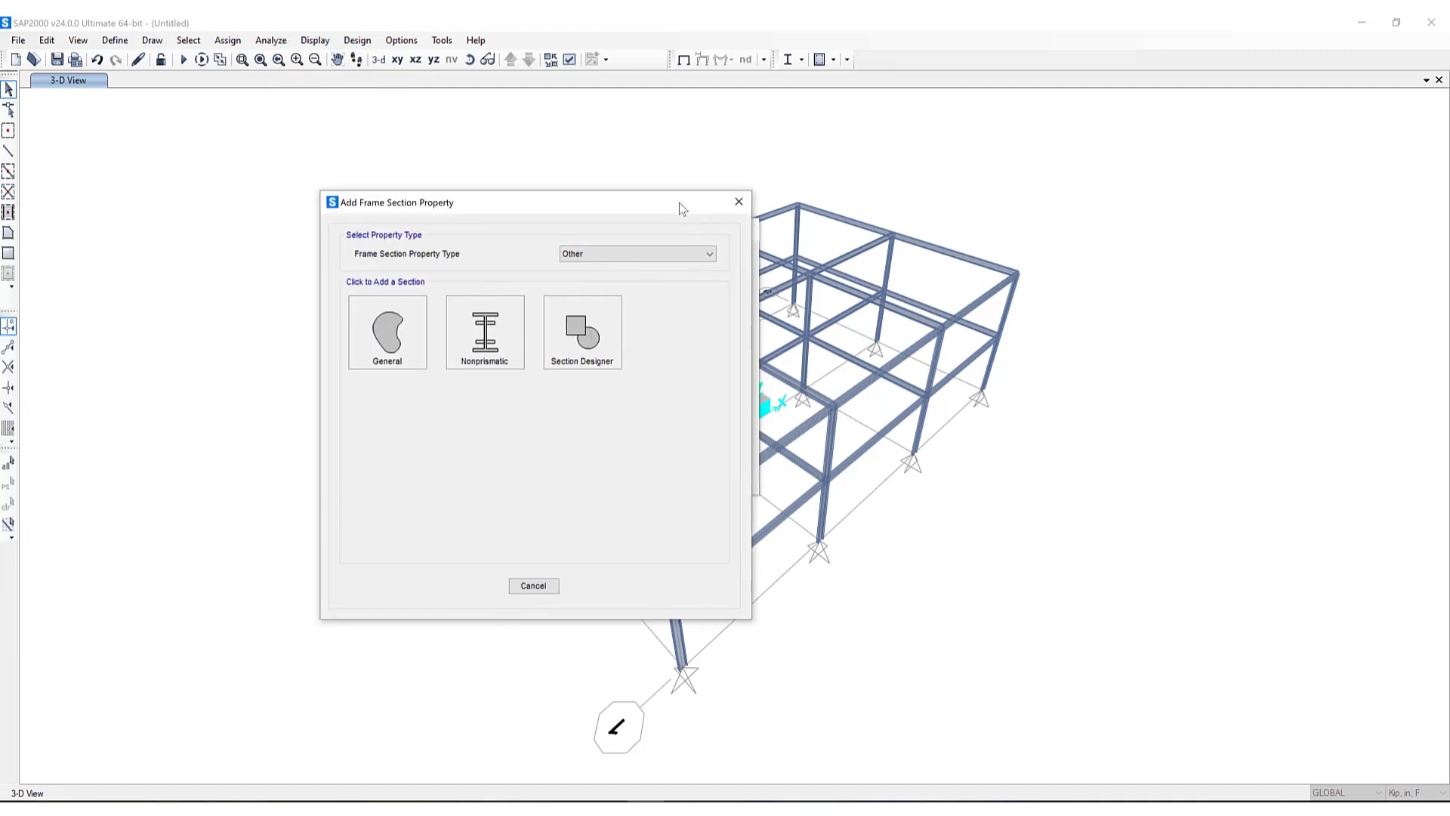
pyautogui.click(698, 261)
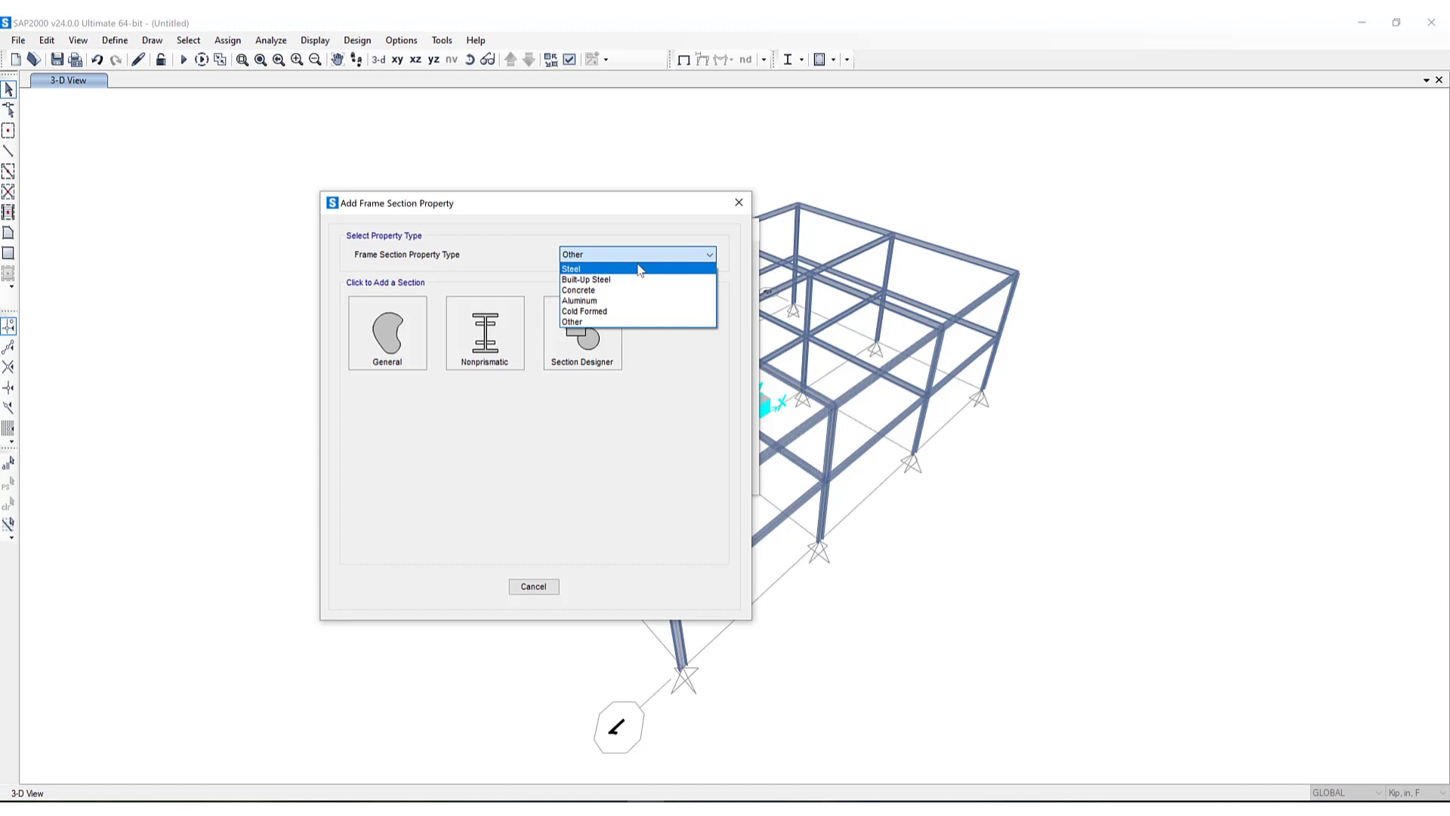
pyautogui.click(611, 322)
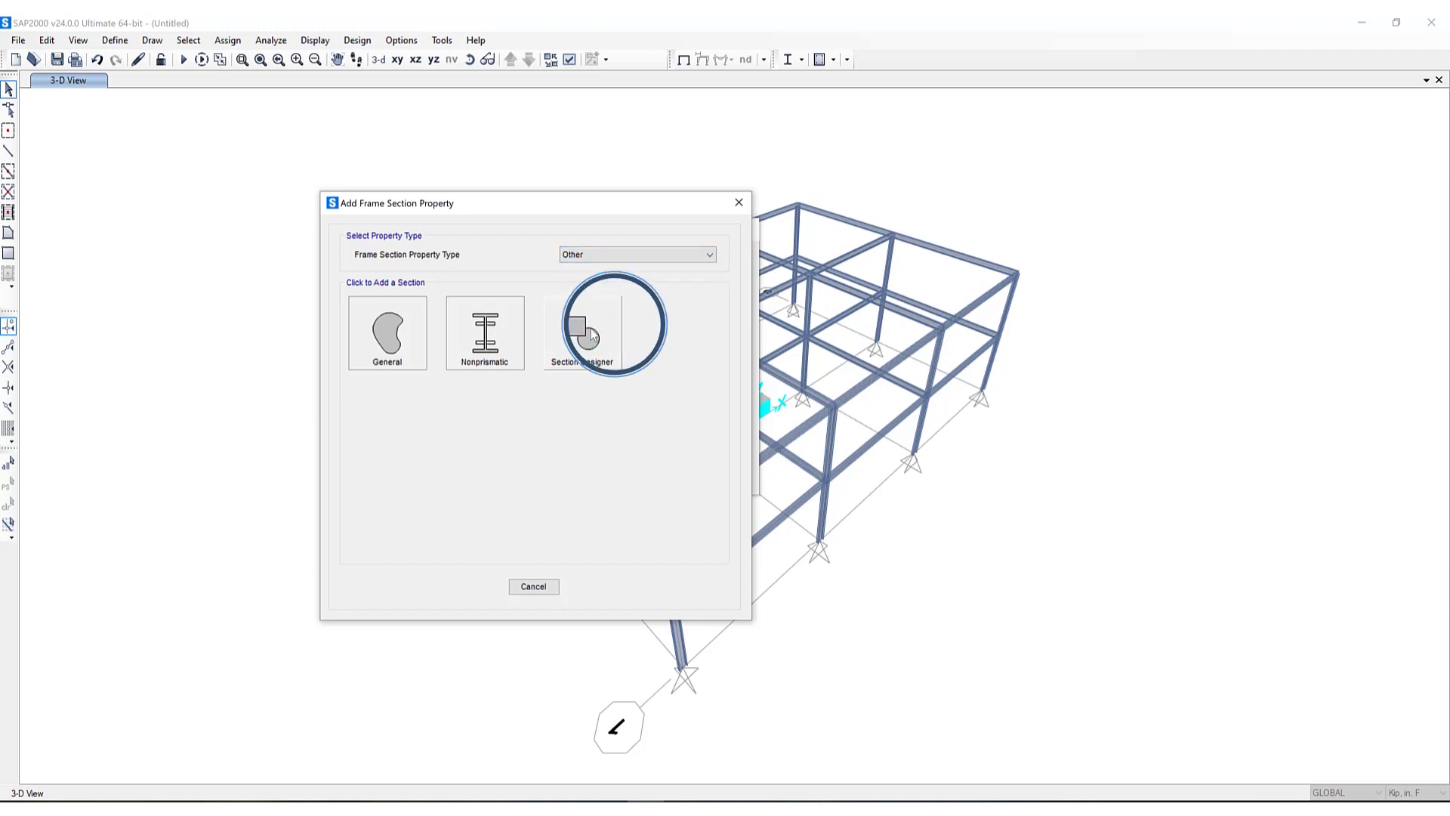
pyautogui.click(590, 337)
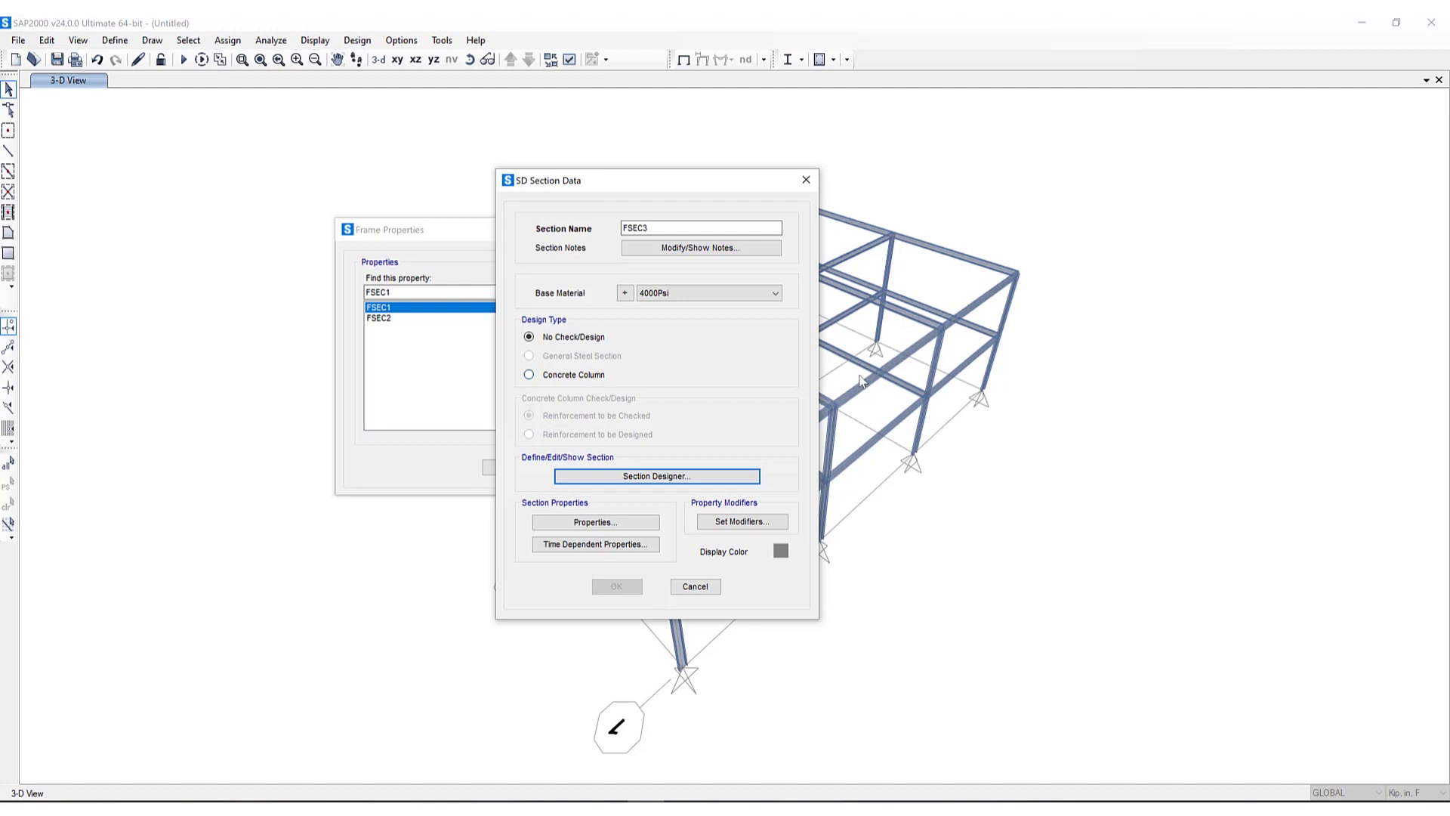
pyautogui.click(530, 374)
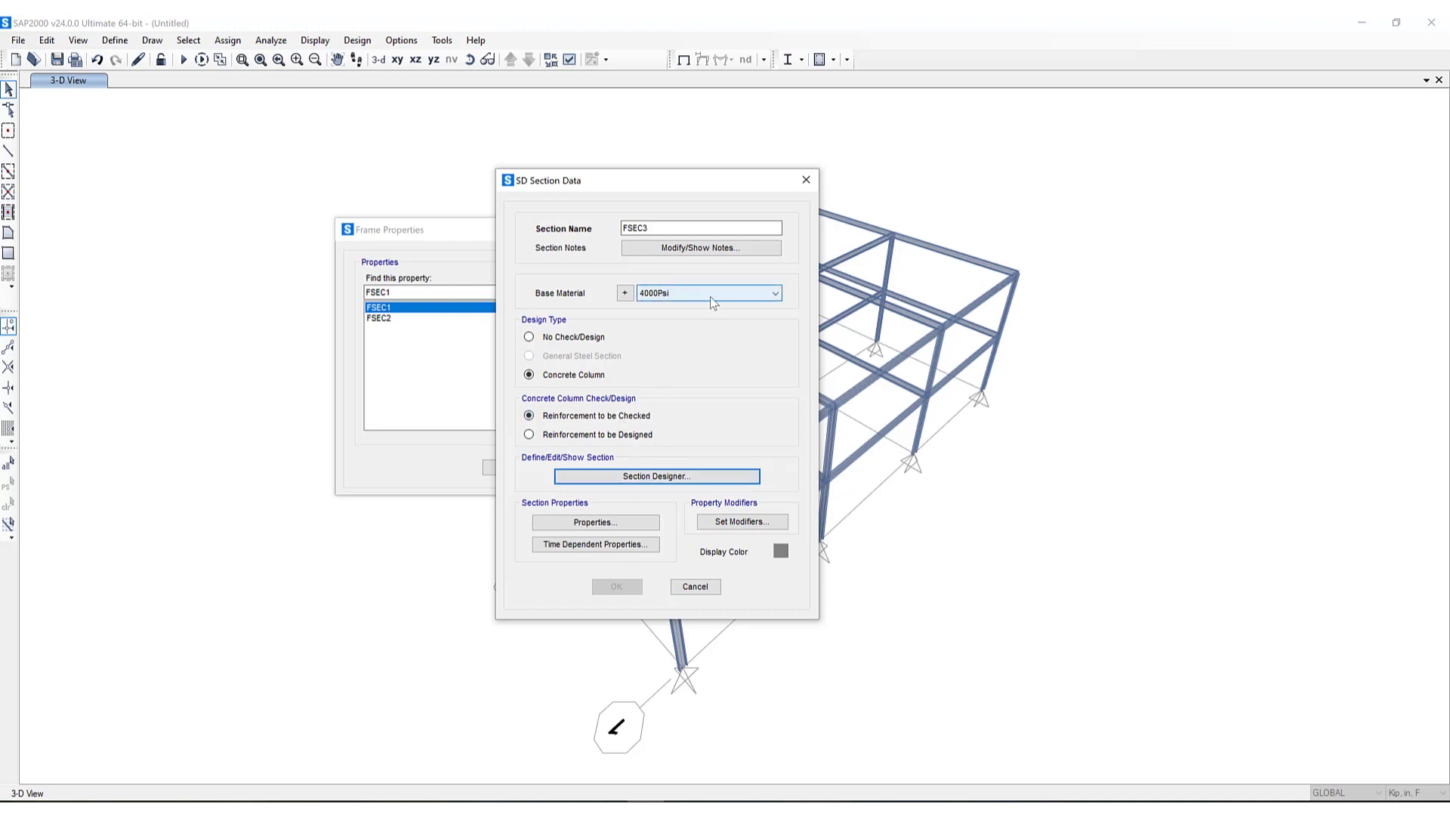
pyautogui.click(678, 474)
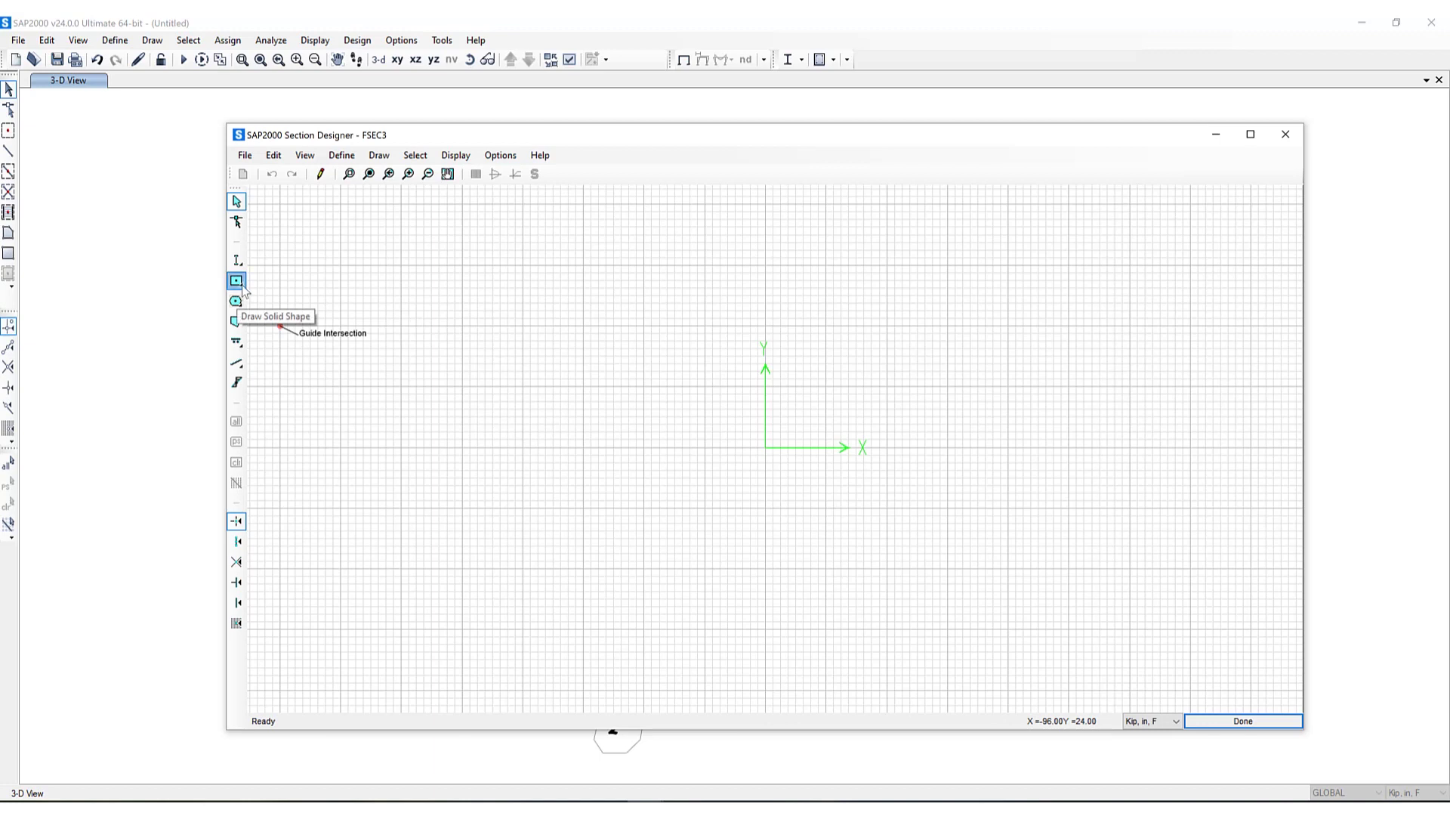
# Draw a solid rectangle centred on the origin of the section.
pyautogui.click(236, 282)
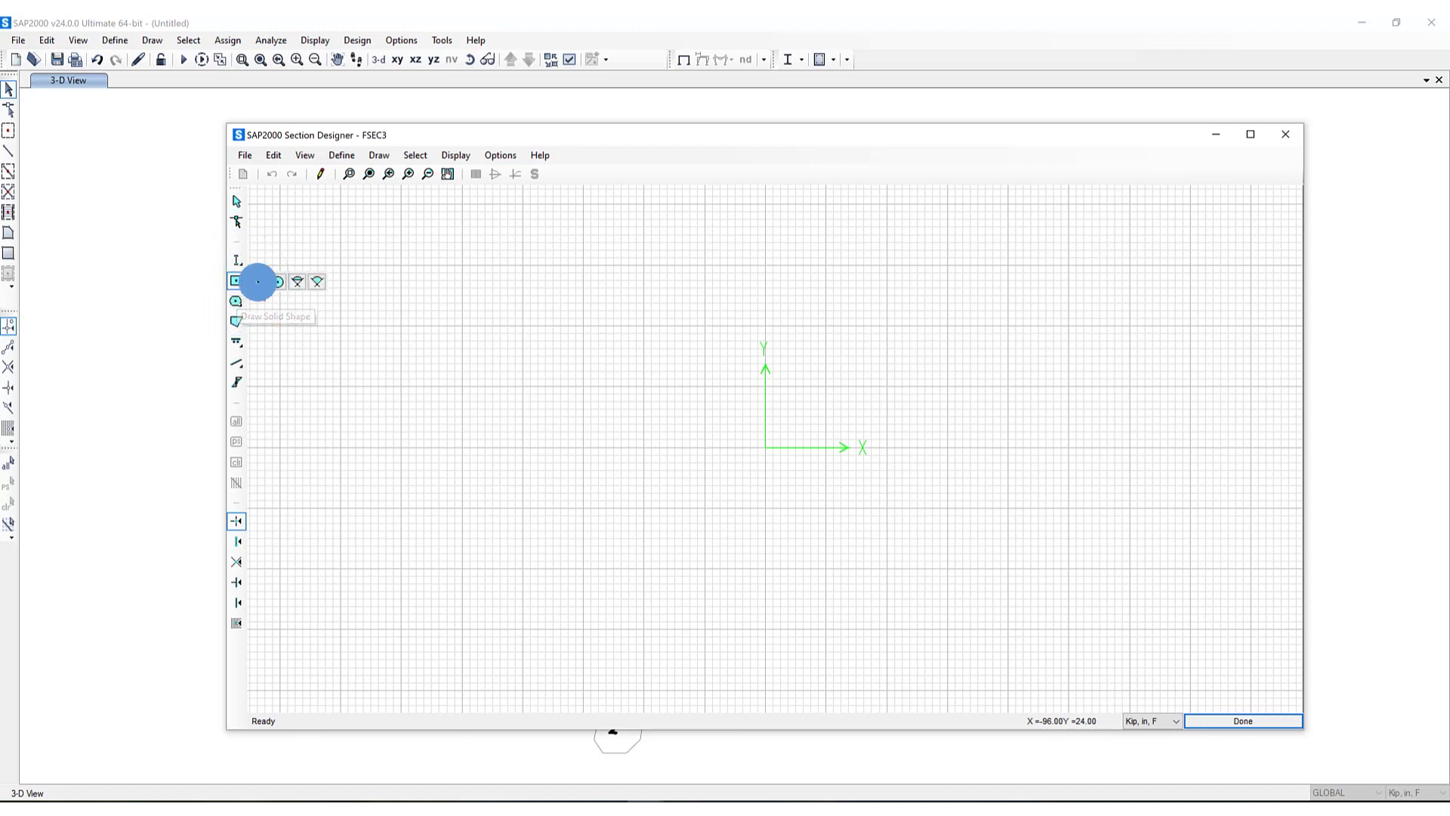
pyautogui.click(257, 282)
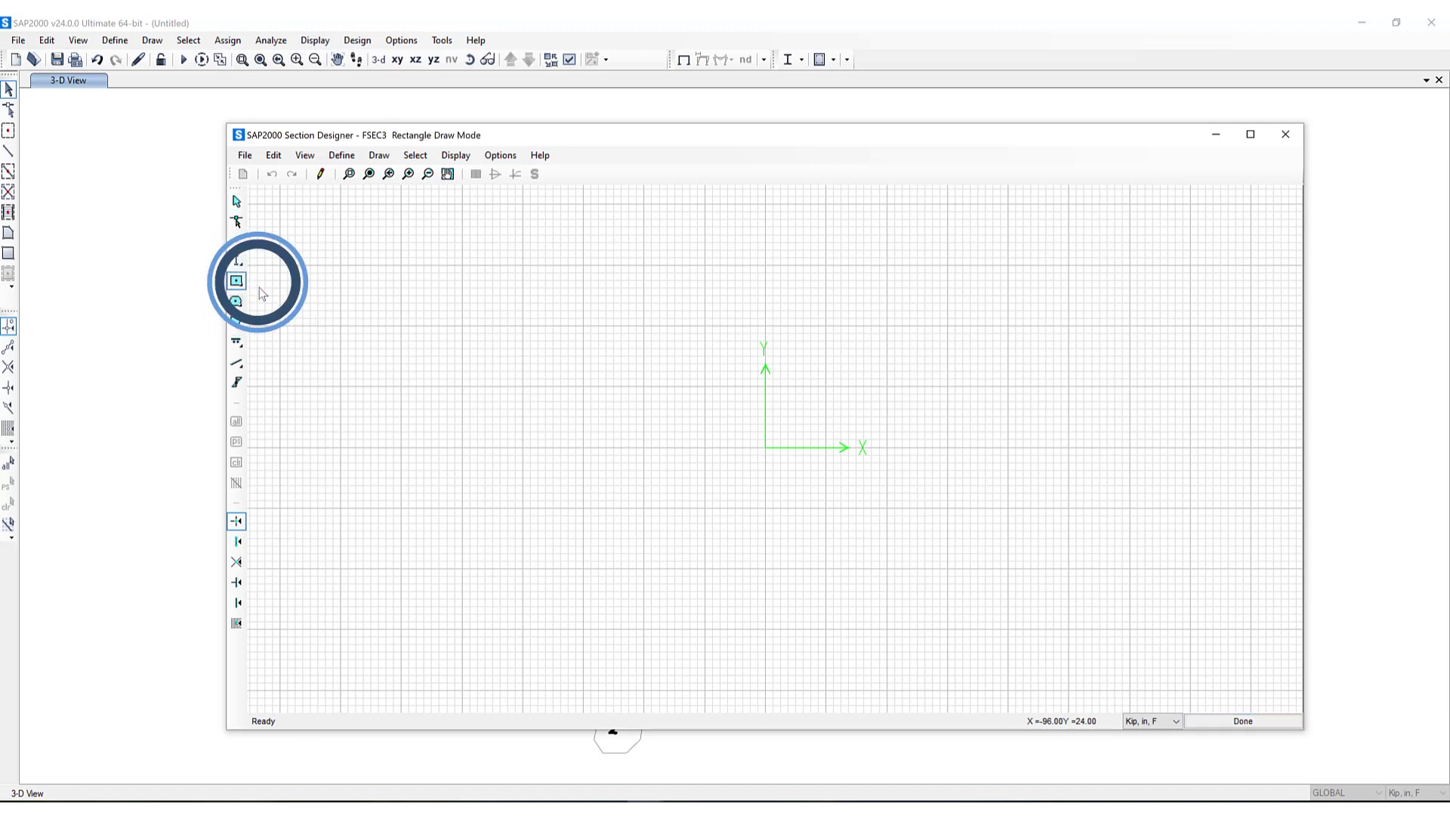
pyautogui.click(766, 449)
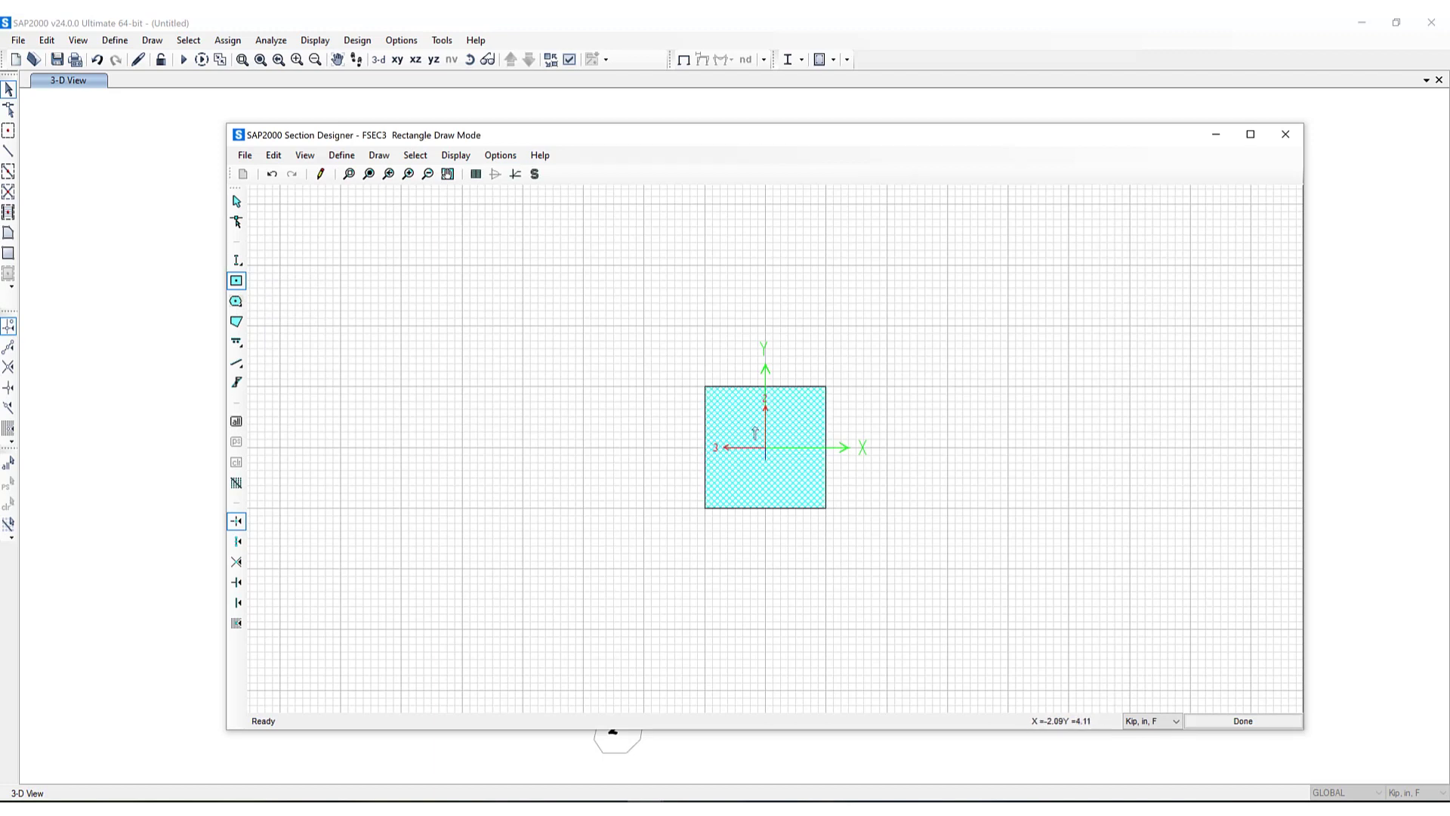
# Place an I-section at the origin inside the solid rectangle.
pyautogui.click(237, 262)
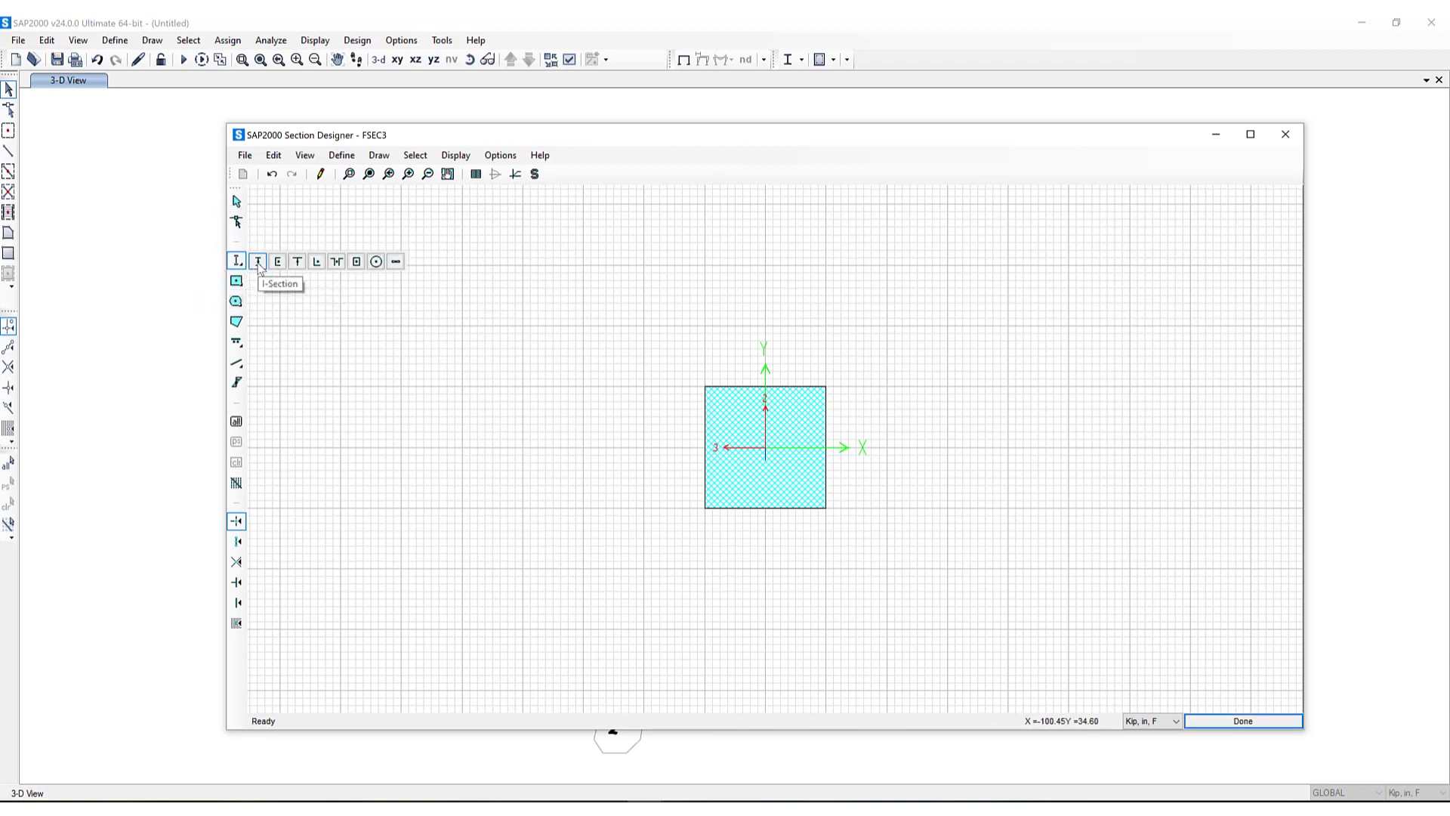
pyautogui.click(259, 262)
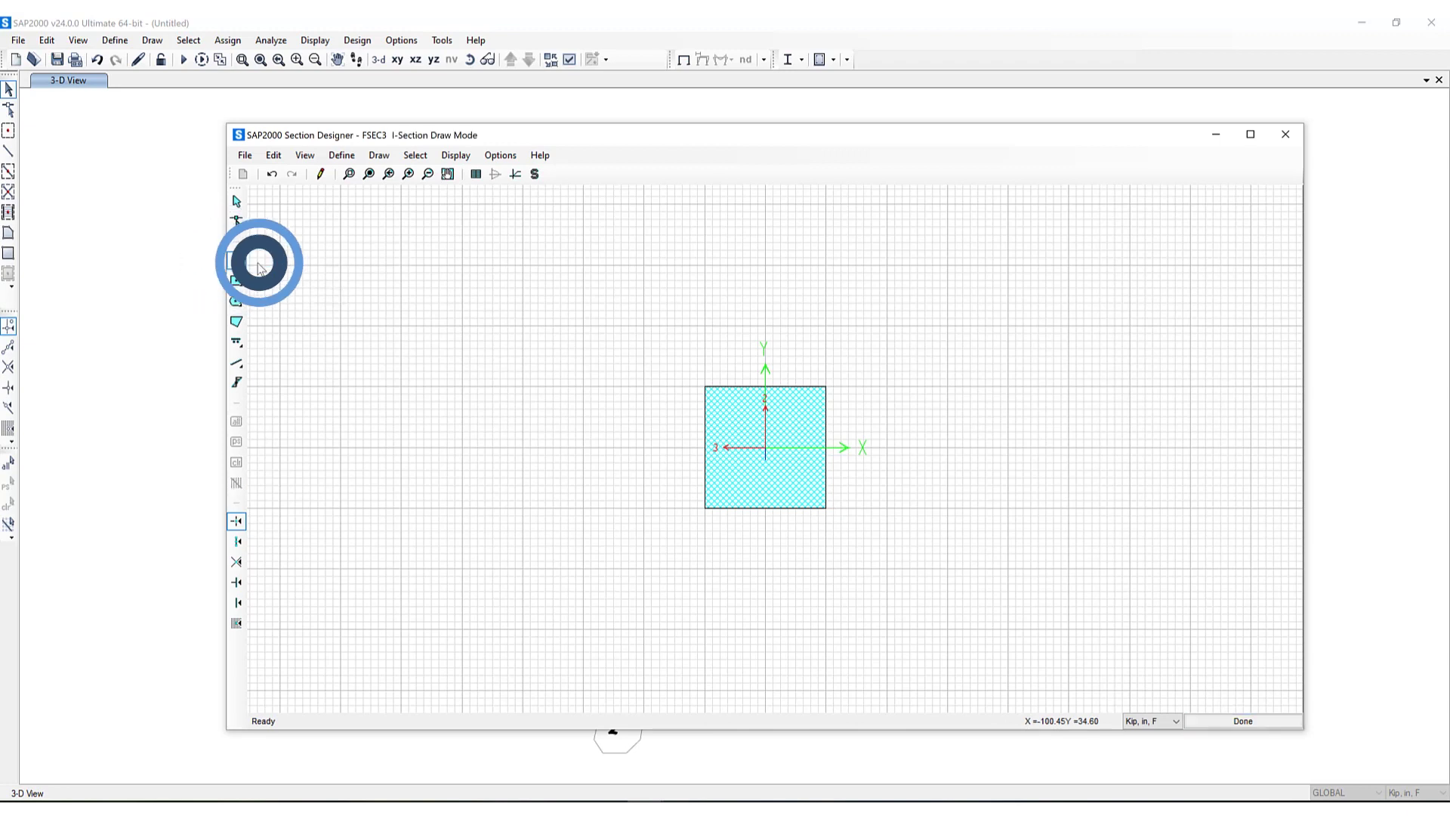
pyautogui.click(763, 453)
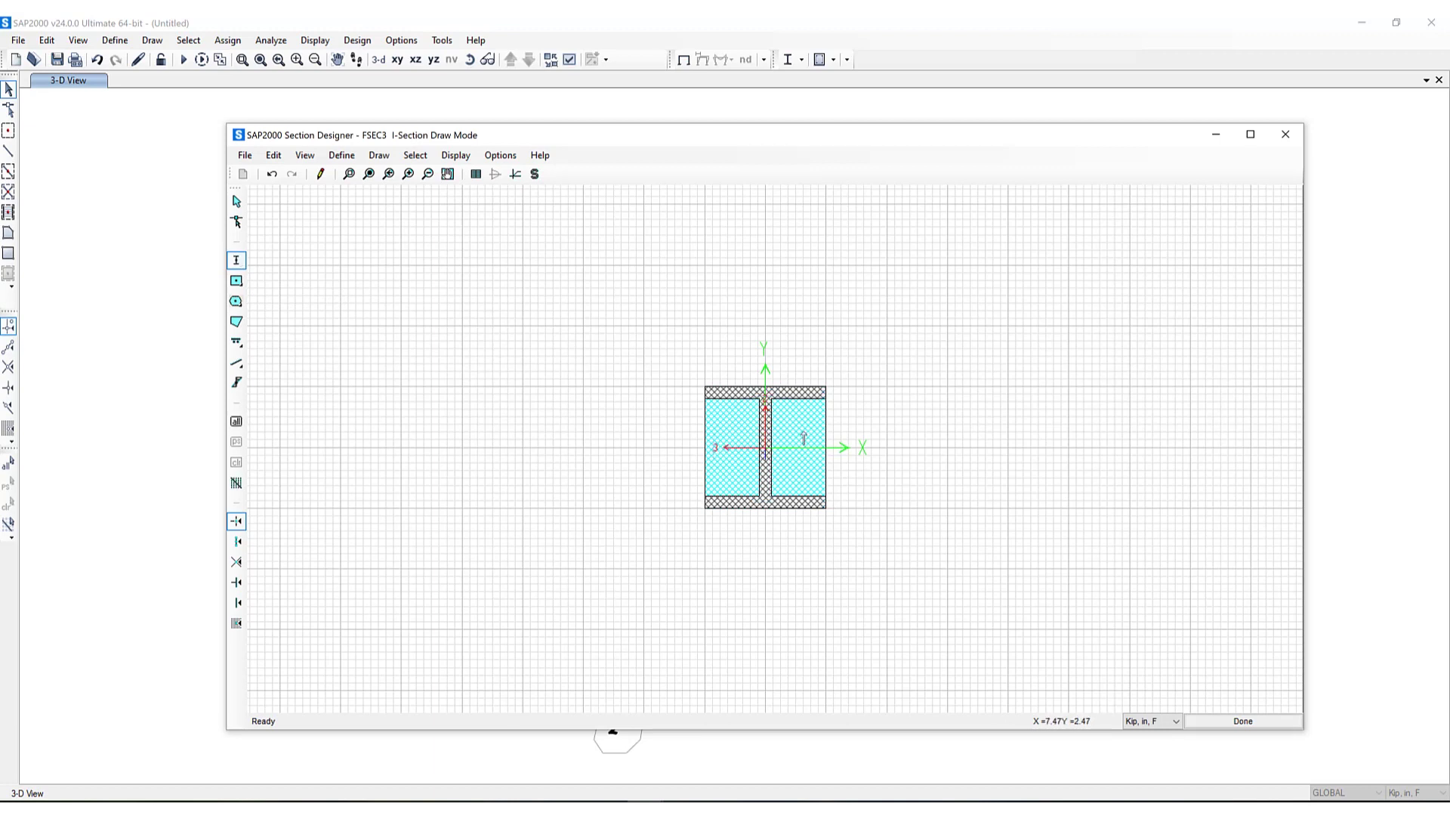
pyautogui.rightClick(803, 438)
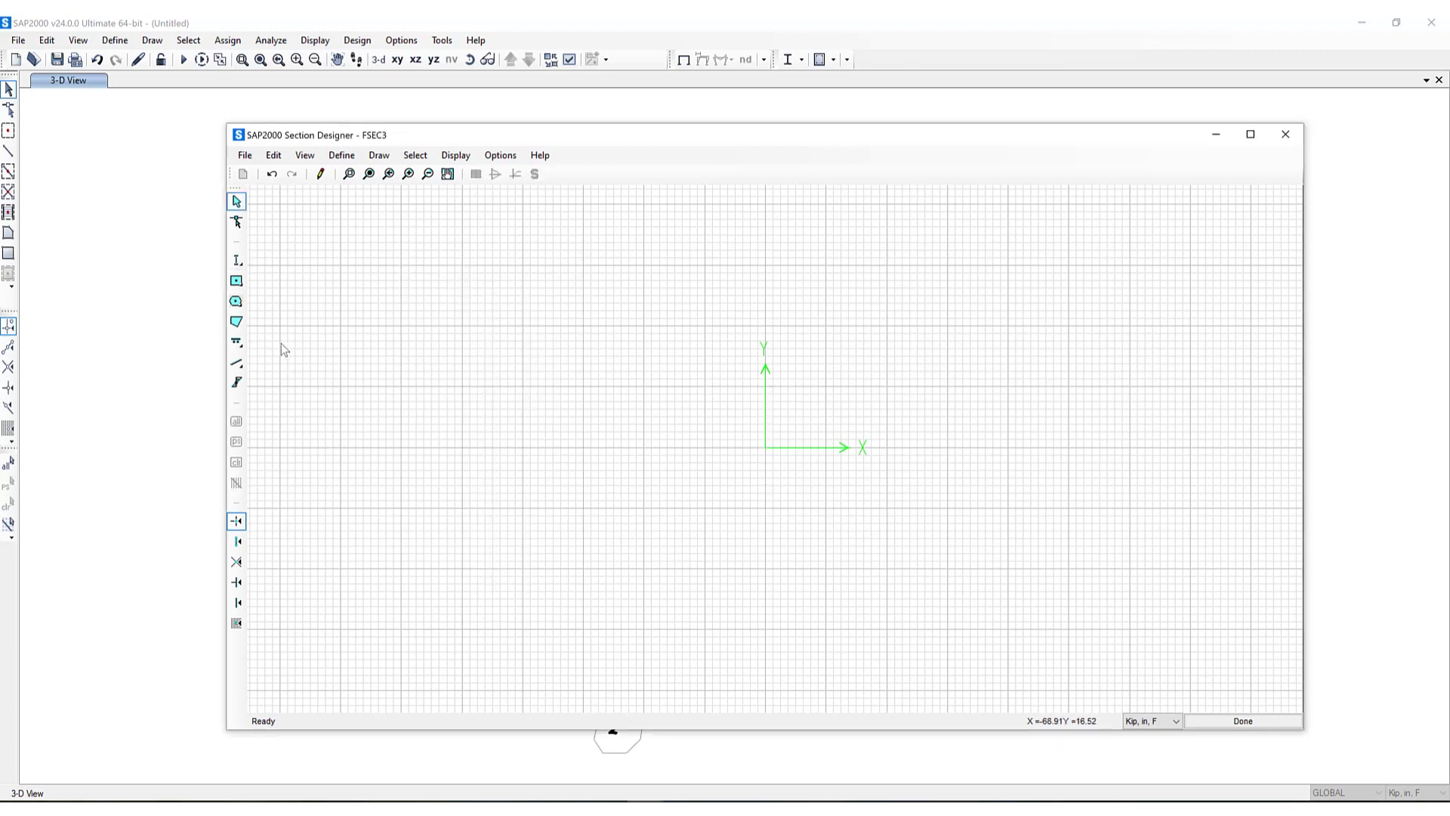
# Draw an irregular seven-sided solid polygon around the section's origin.
pyautogui.click(236, 321)
pyautogui.click(697, 355)
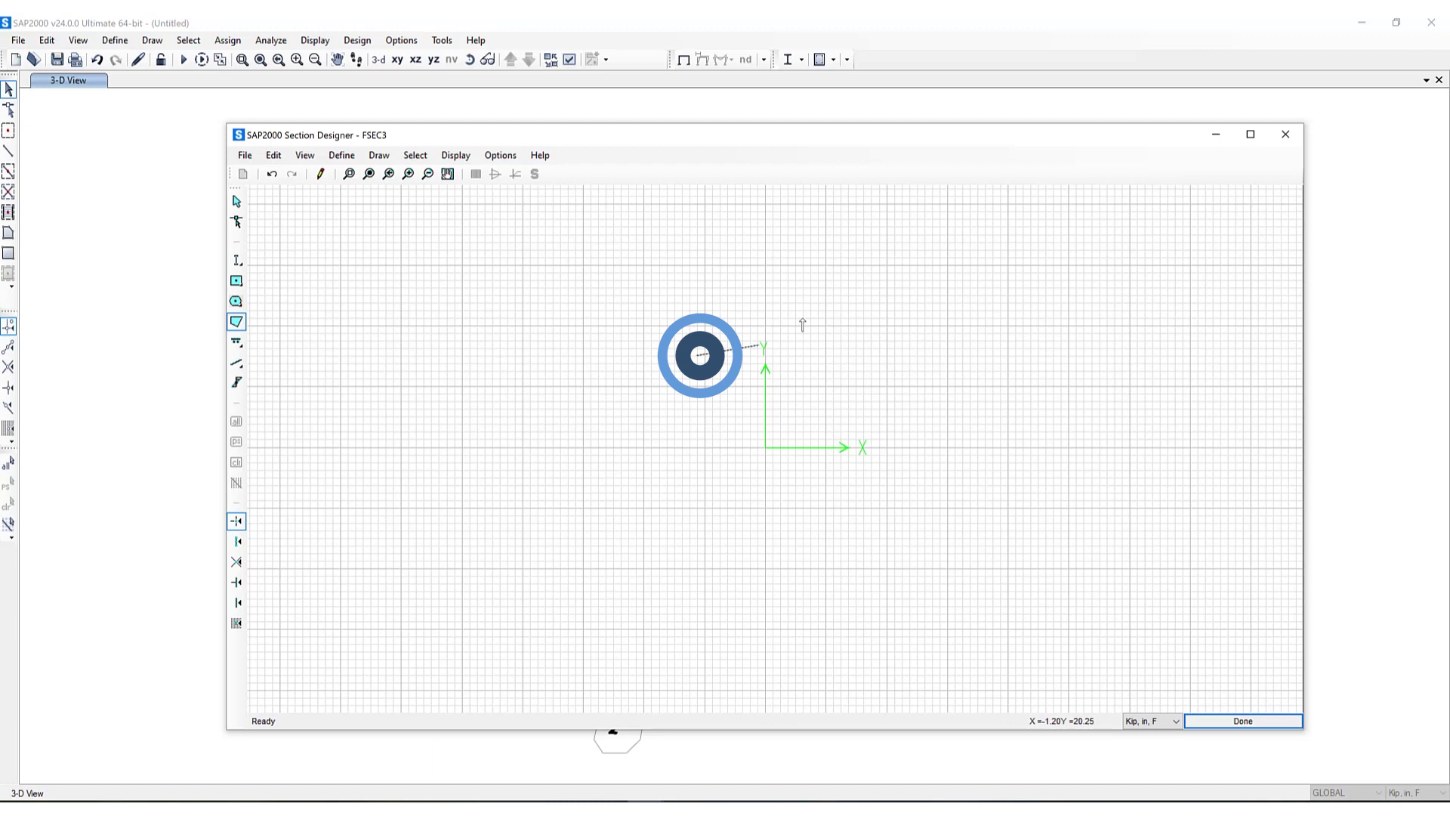
pyautogui.click(849, 302)
pyautogui.click(964, 389)
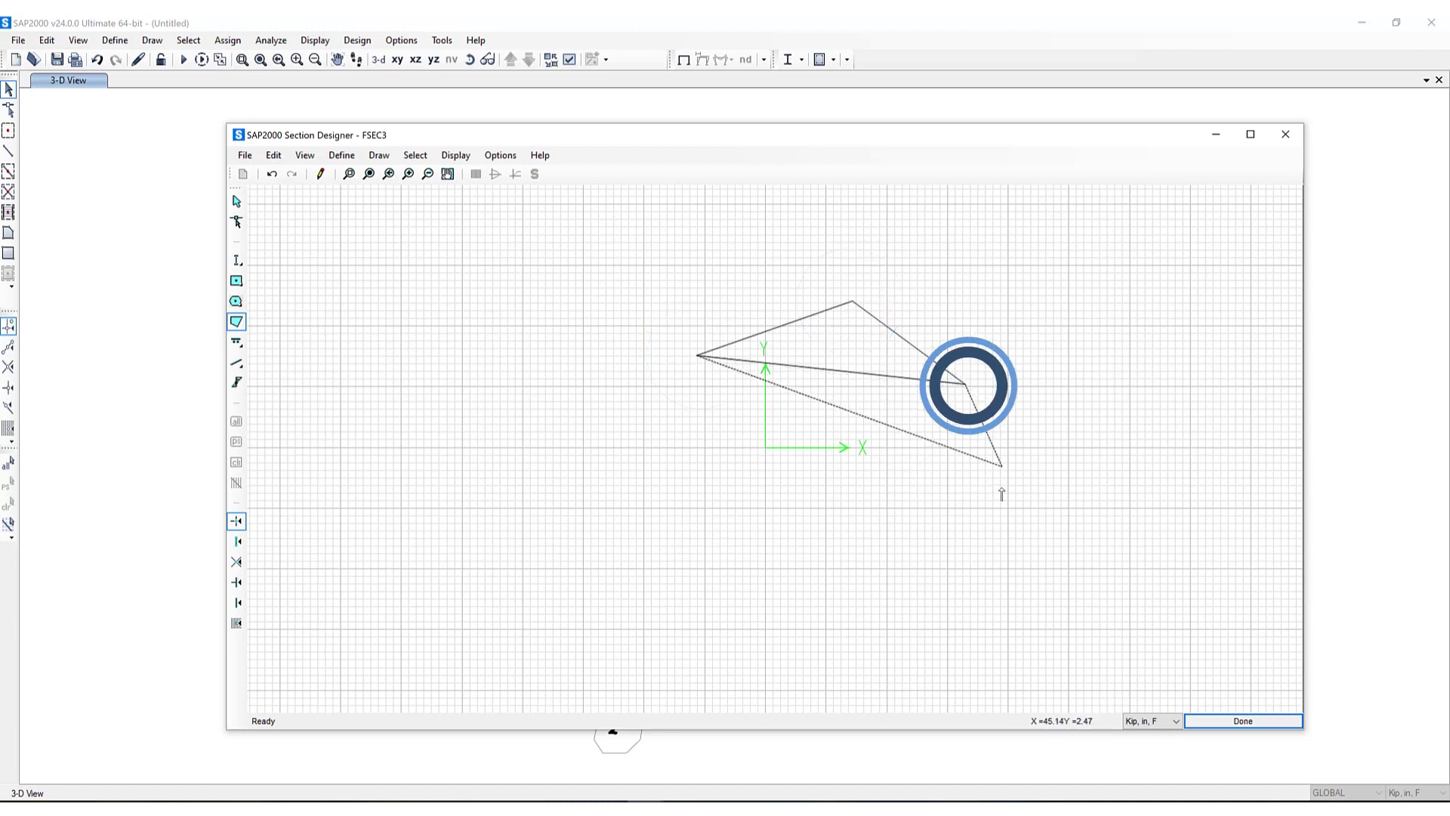
pyautogui.click(998, 496)
pyautogui.click(889, 537)
pyautogui.click(689, 541)
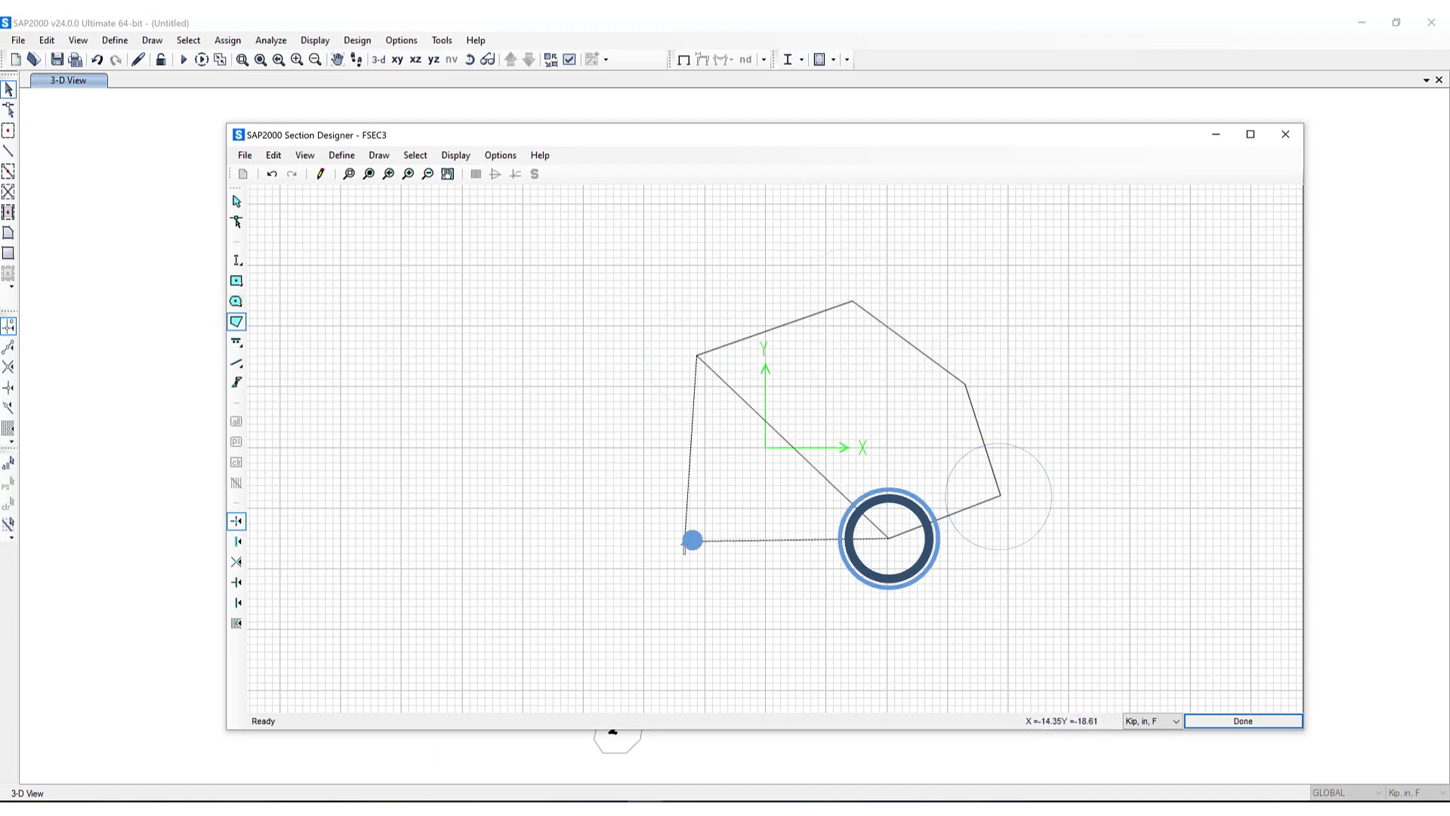
pyautogui.click(615, 451)
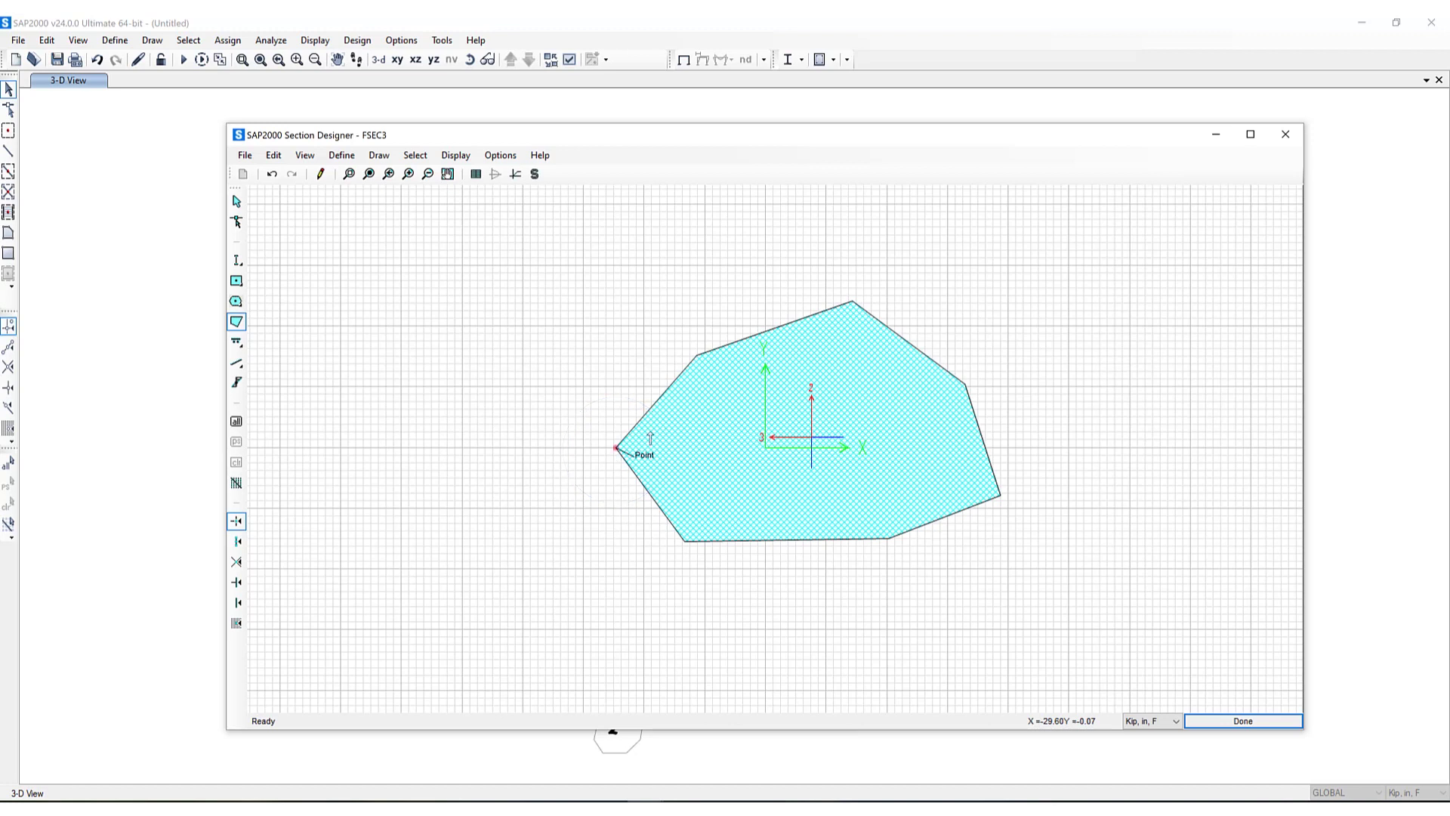
# Set the polygon's Reinforcing property to Yes and apply the shape properties.
pyautogui.rightClick(837, 331)
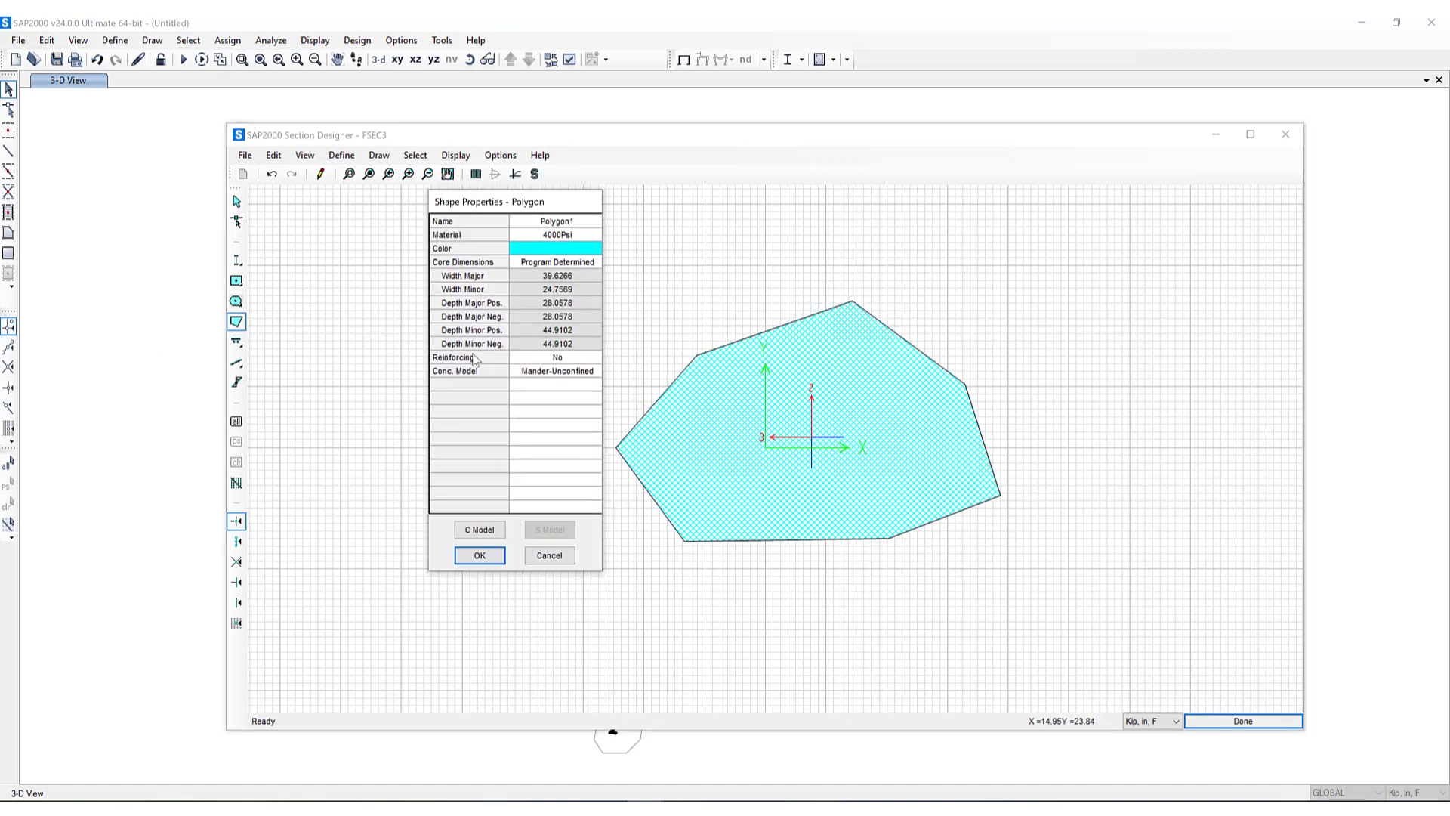
pyautogui.click(570, 358)
pyautogui.click(568, 356)
pyautogui.click(569, 375)
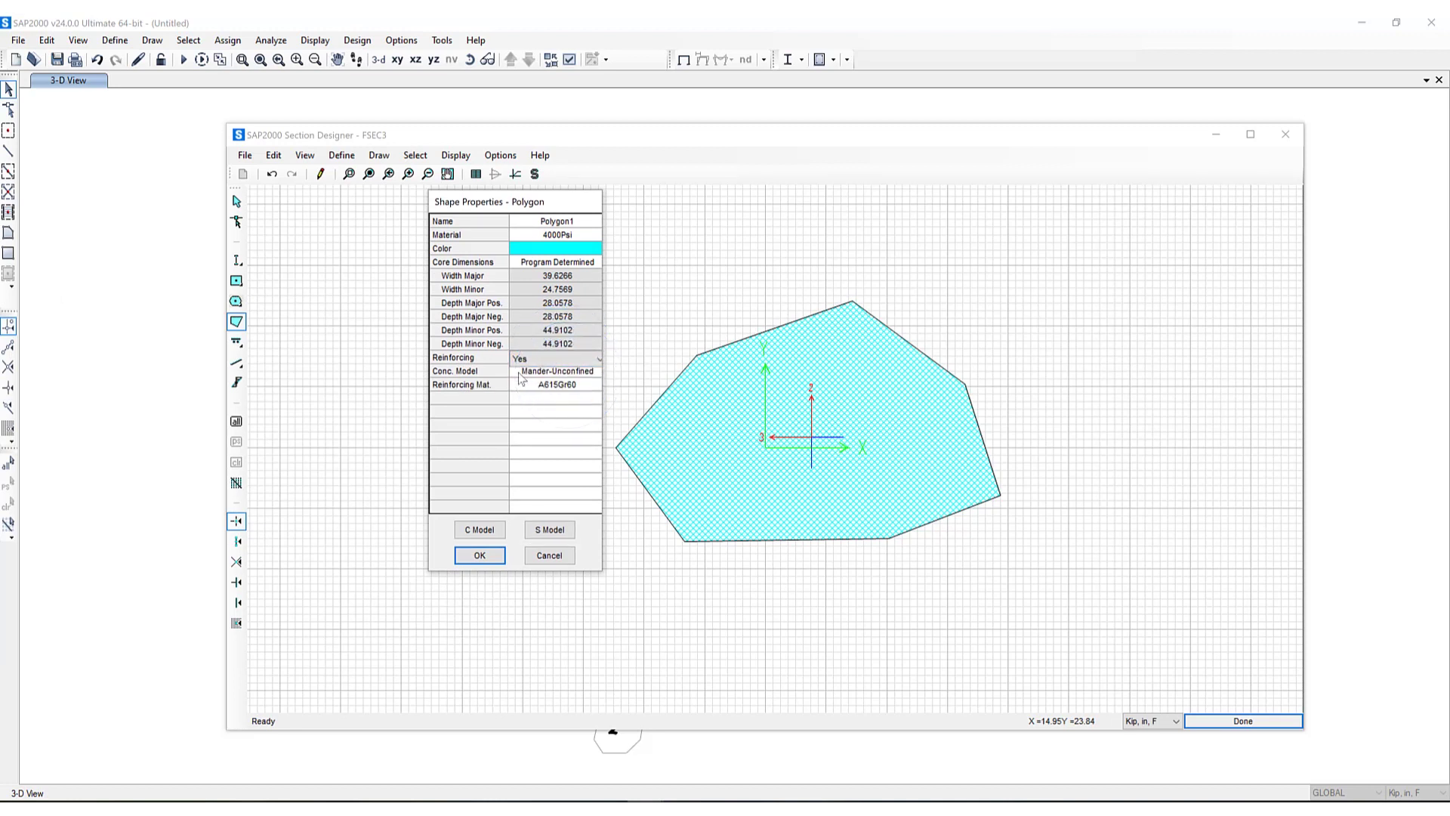
pyautogui.click(457, 388)
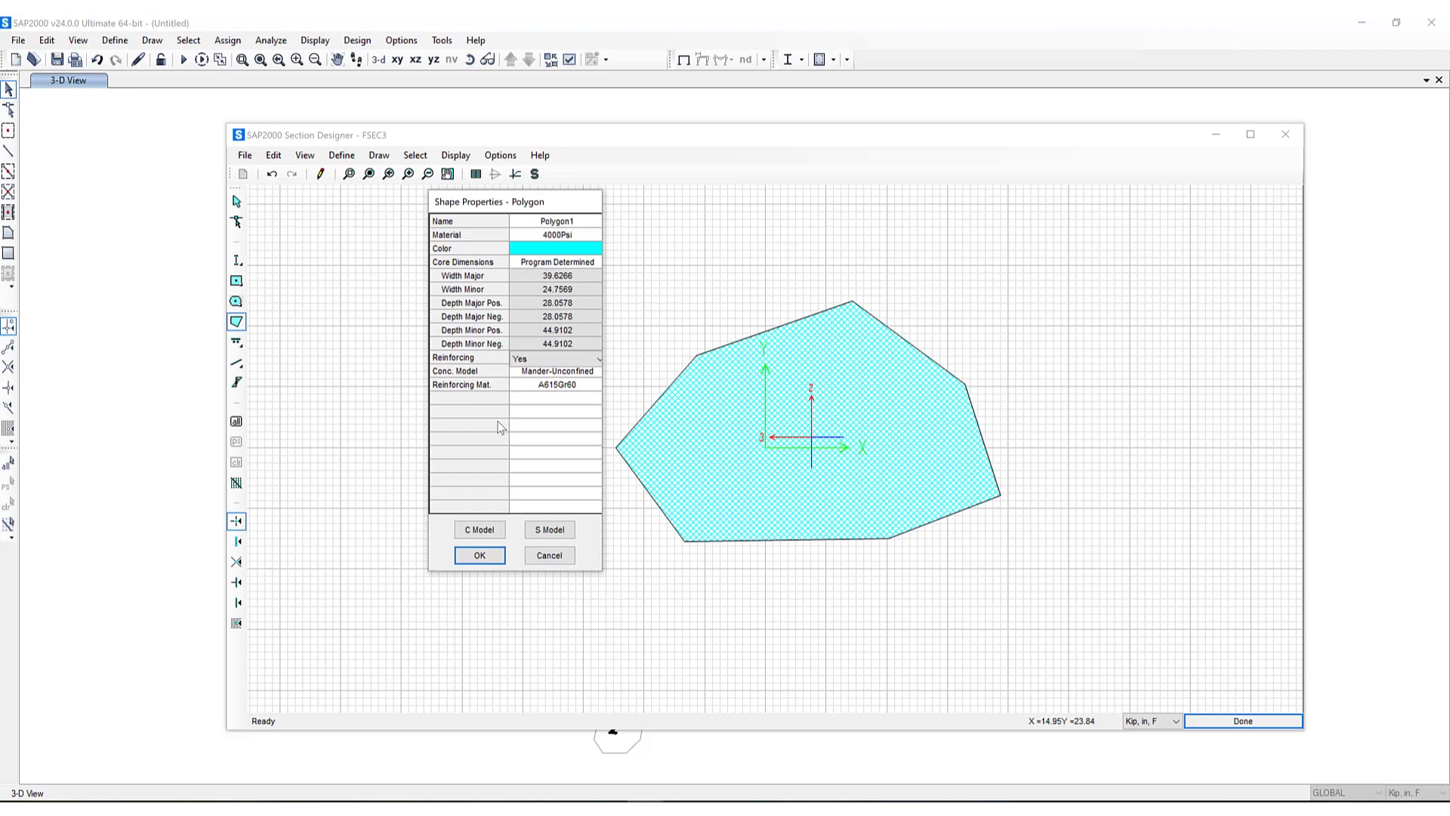
pyautogui.click(480, 555)
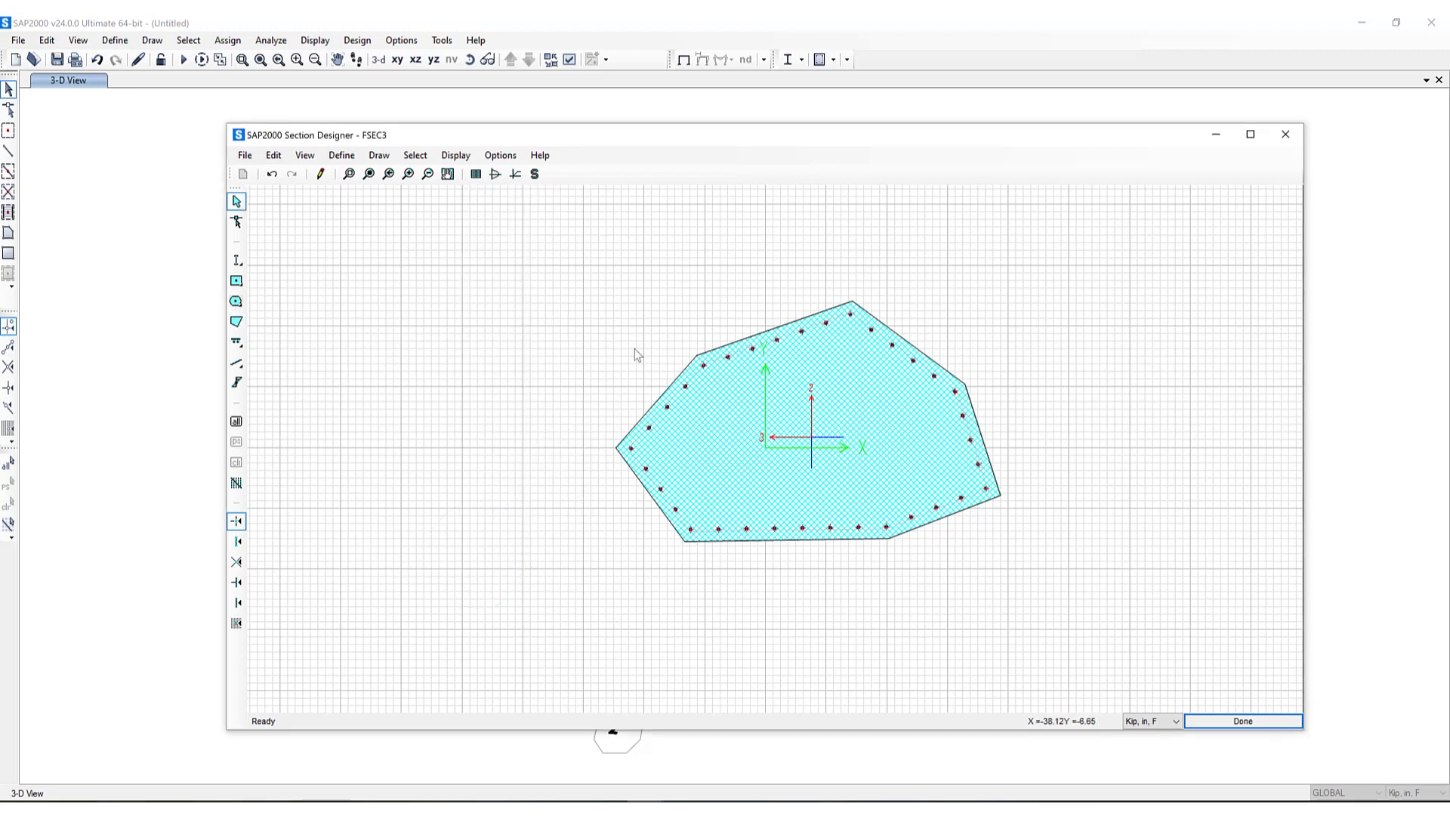
# Set the polygon's edge reinforcing to #7 bars at a spacing of 12 and apply it to all edges.
pyautogui.click(872, 336)
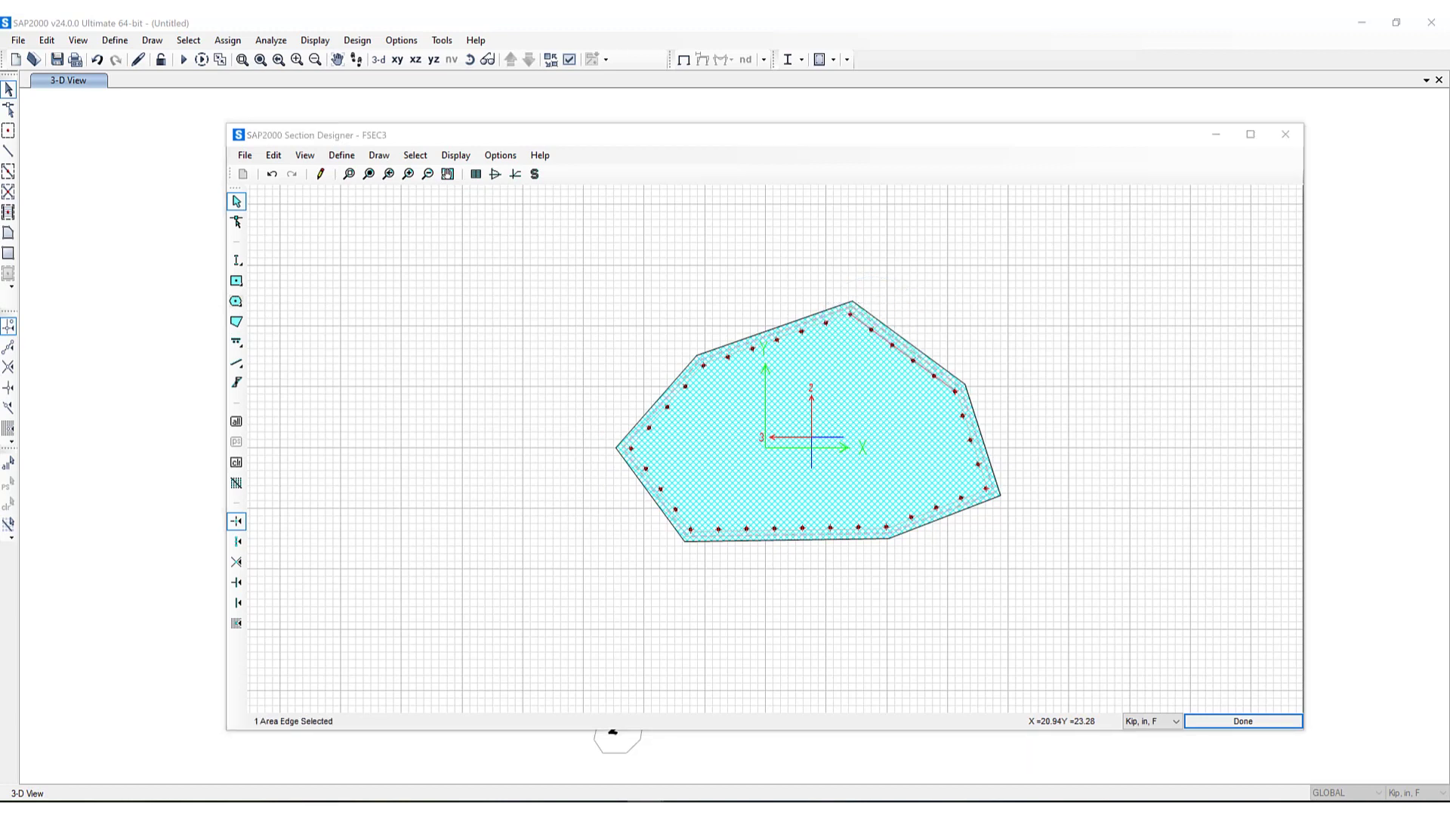
pyautogui.rightClick(872, 336)
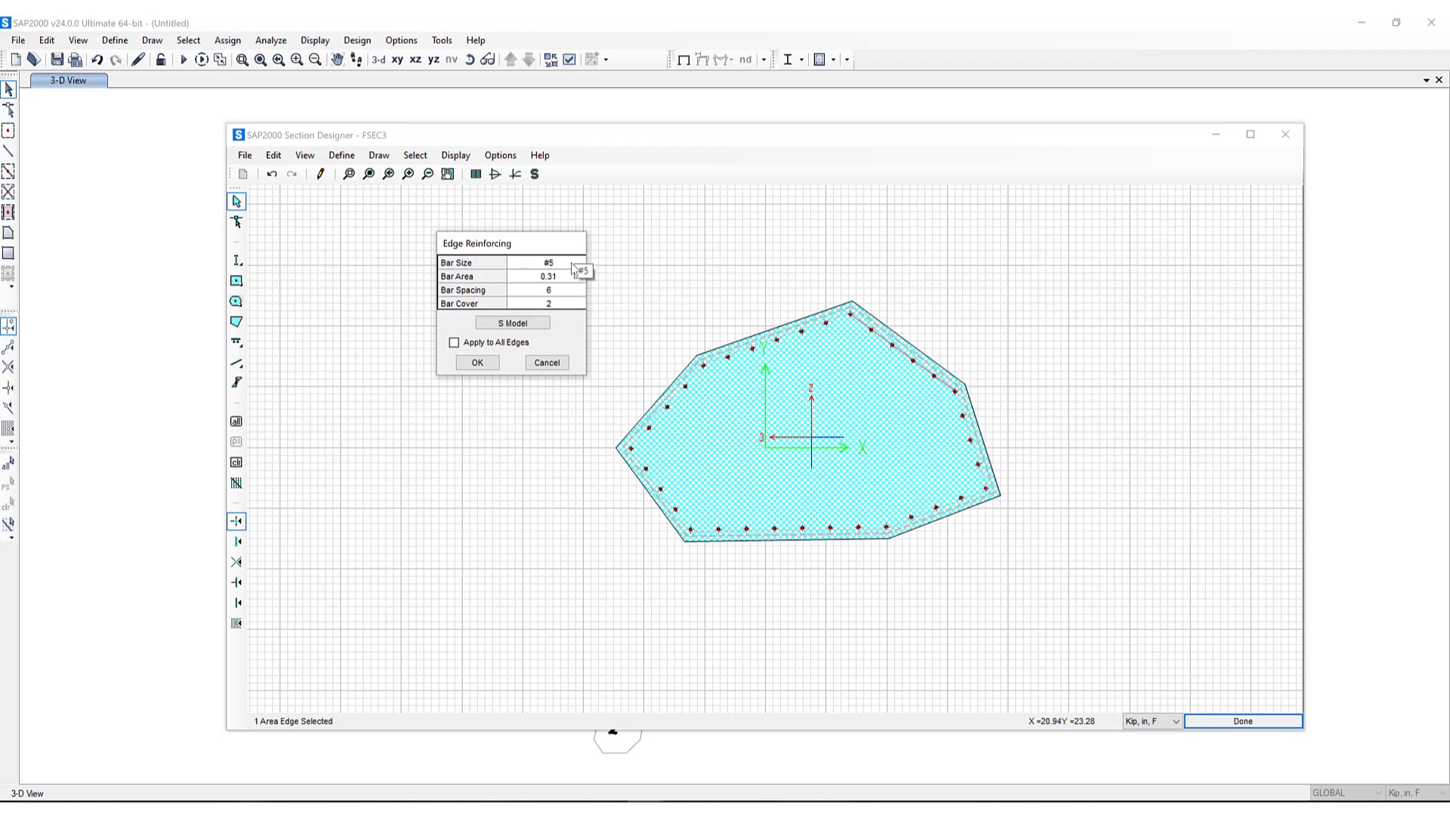
pyautogui.click(572, 265)
pyautogui.click(572, 268)
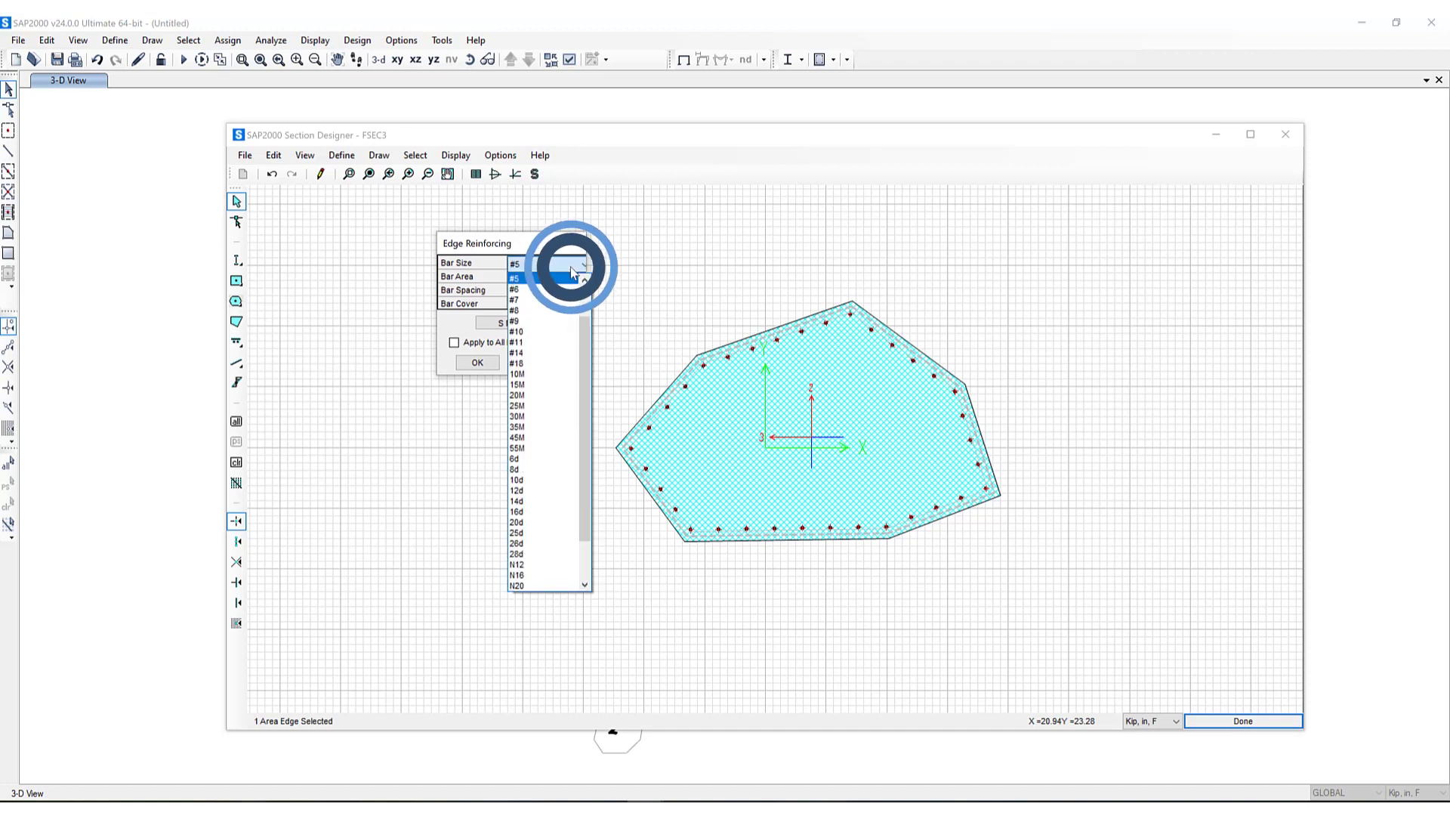
pyautogui.click(562, 296)
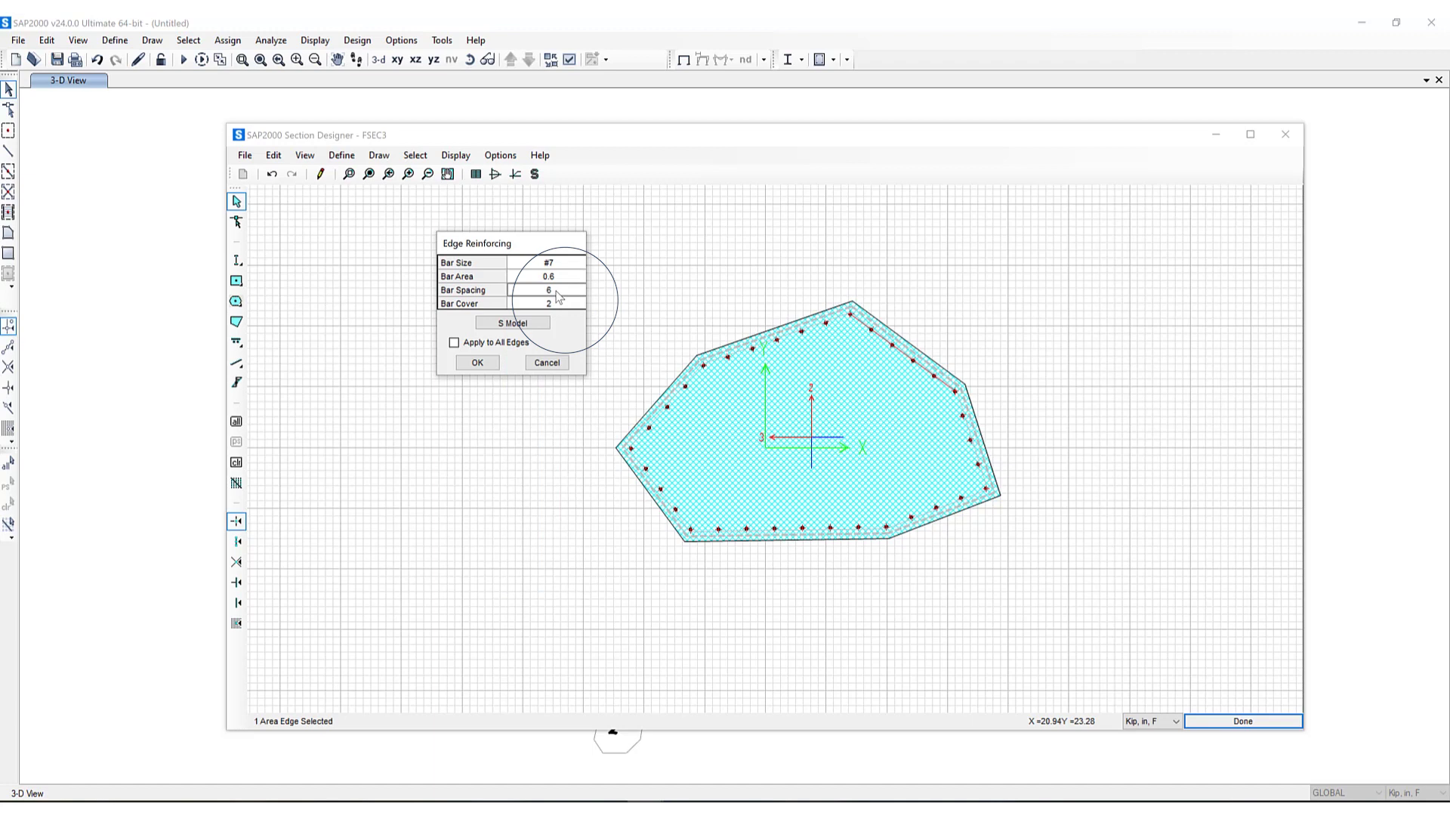
pyautogui.click(554, 290)
pyautogui.write('12')
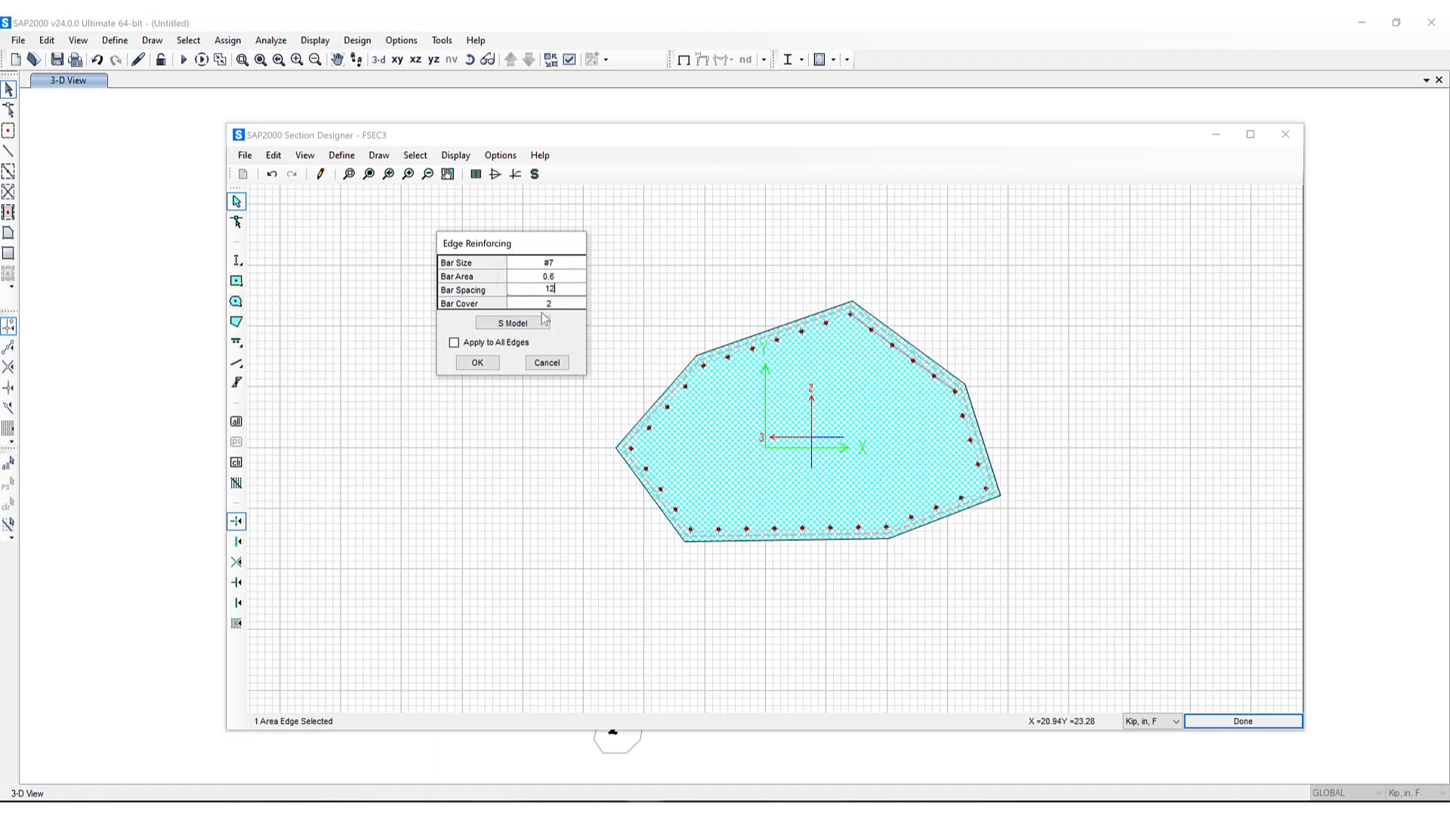
pyautogui.click(468, 342)
pyautogui.click(477, 363)
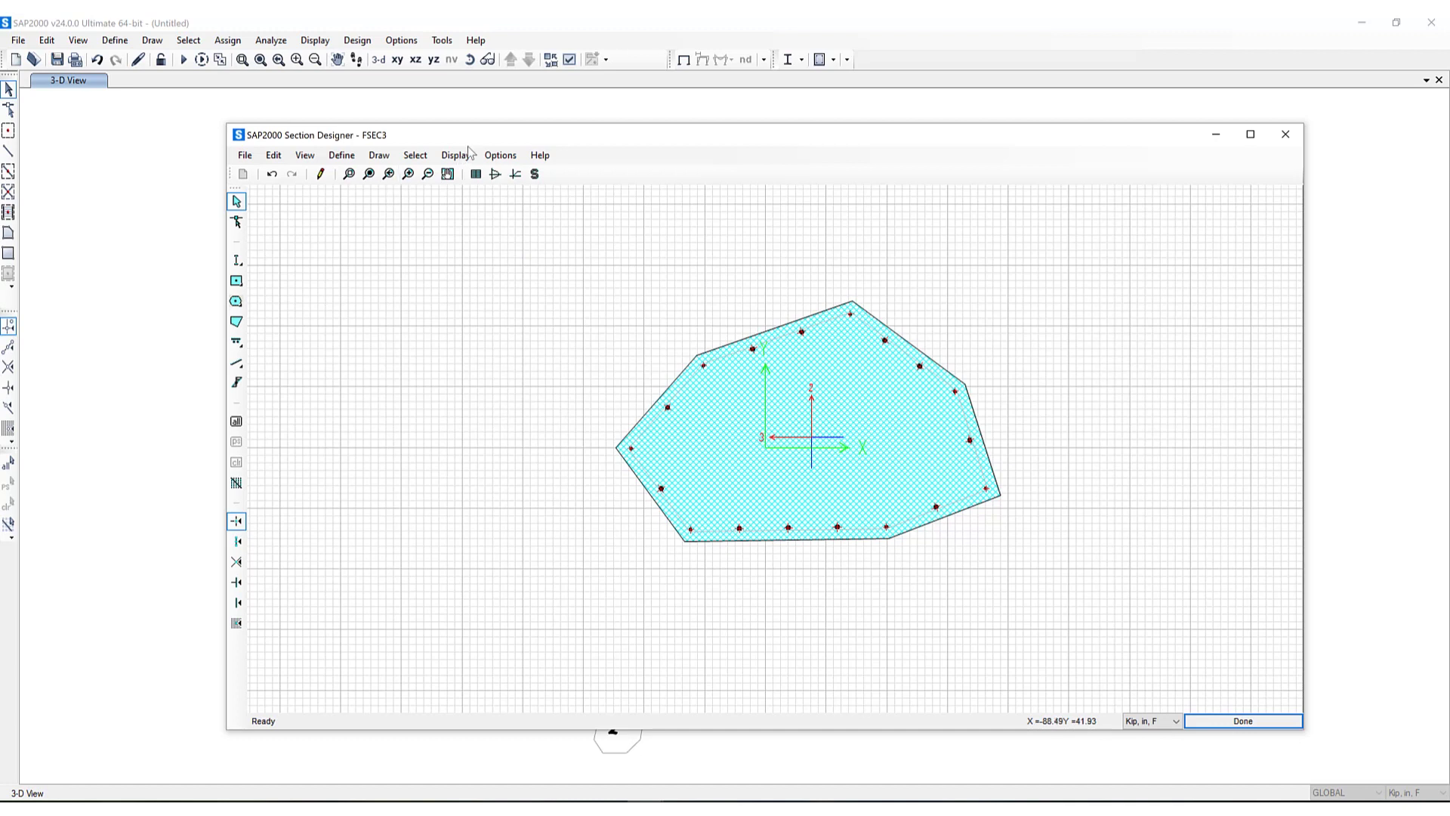
# Review the section's calculated properties and examine successive curves of its interaction surface.
pyautogui.click(483, 174)
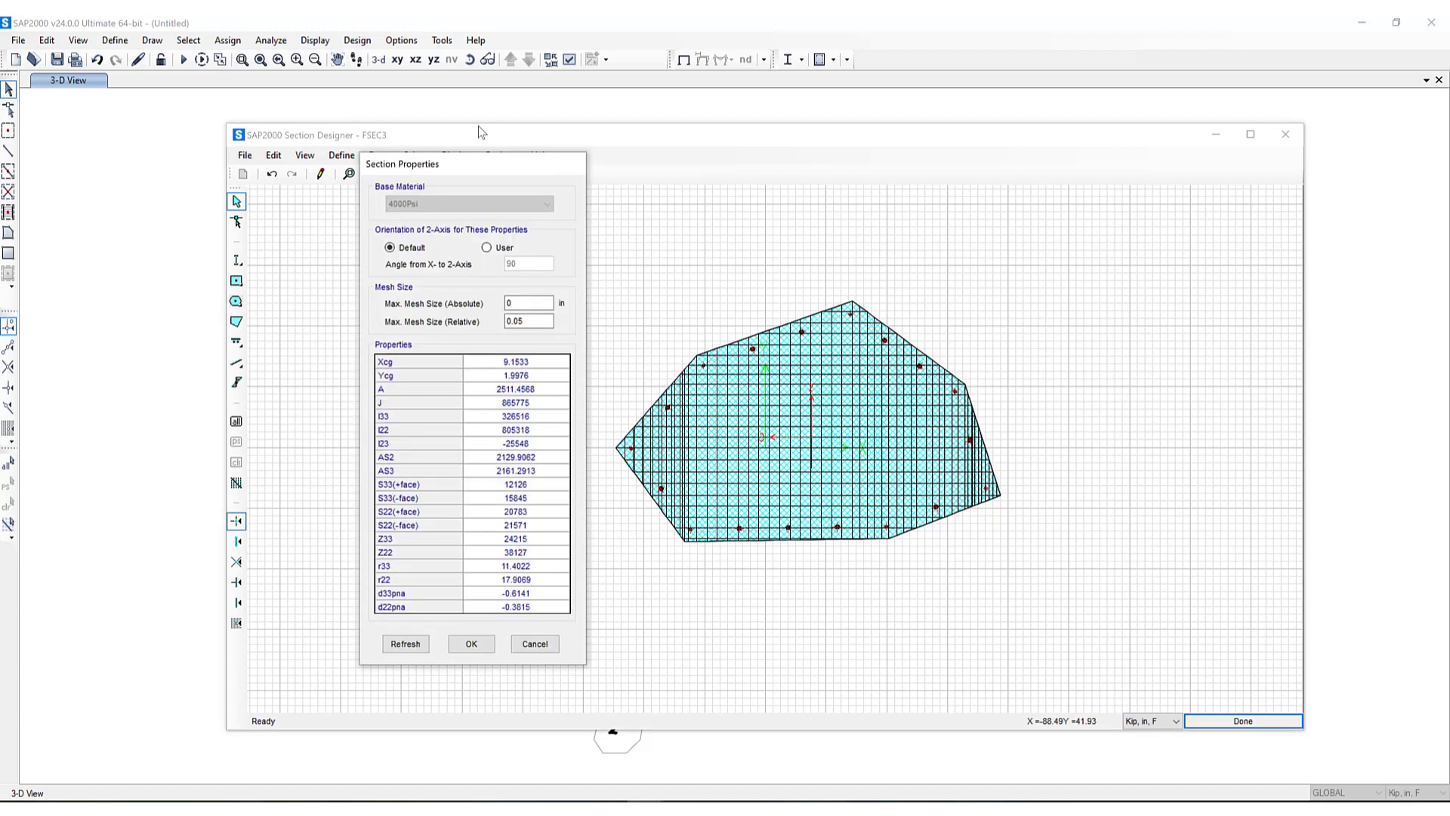
pyautogui.click(533, 644)
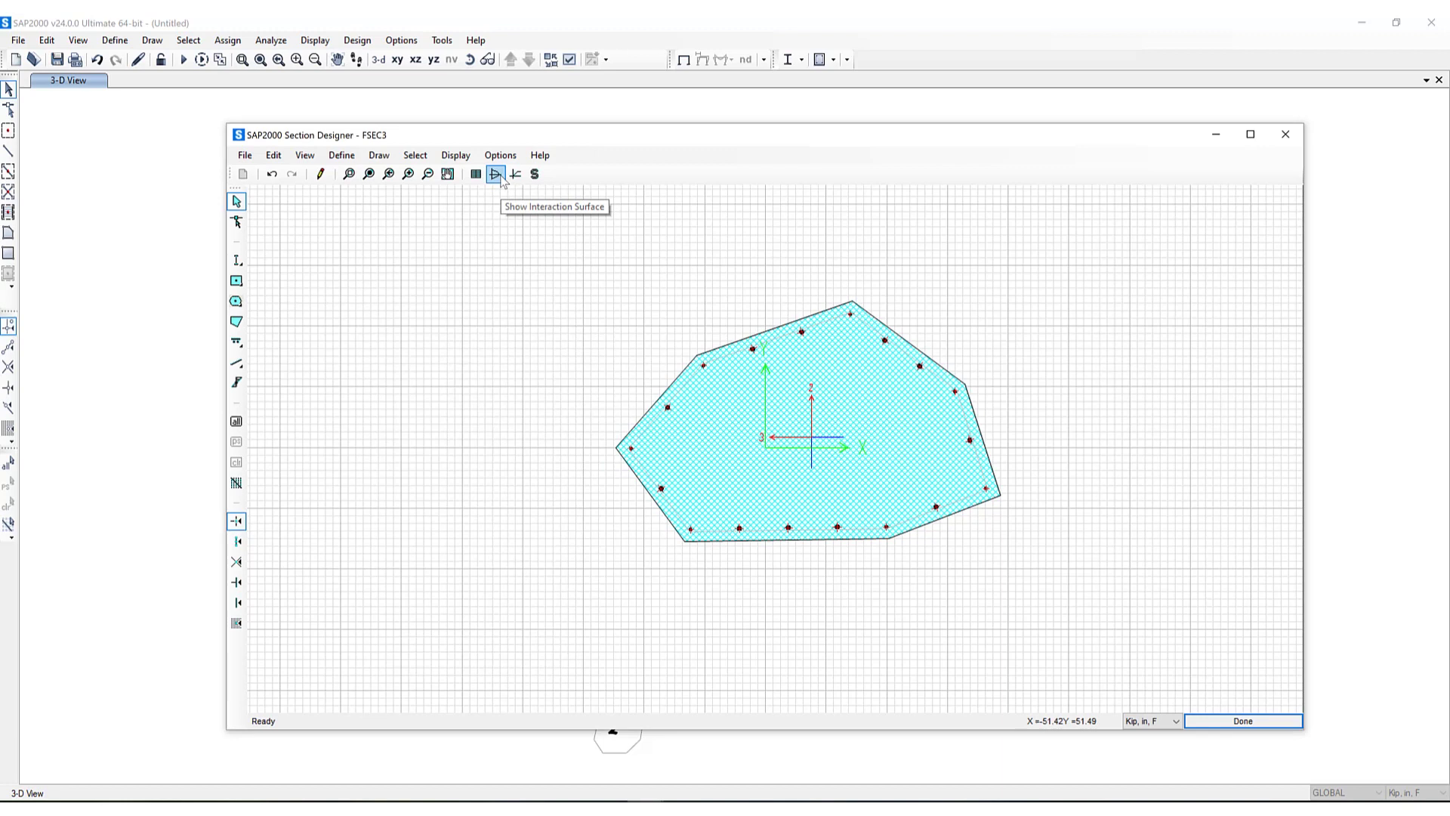
pyautogui.click(495, 174)
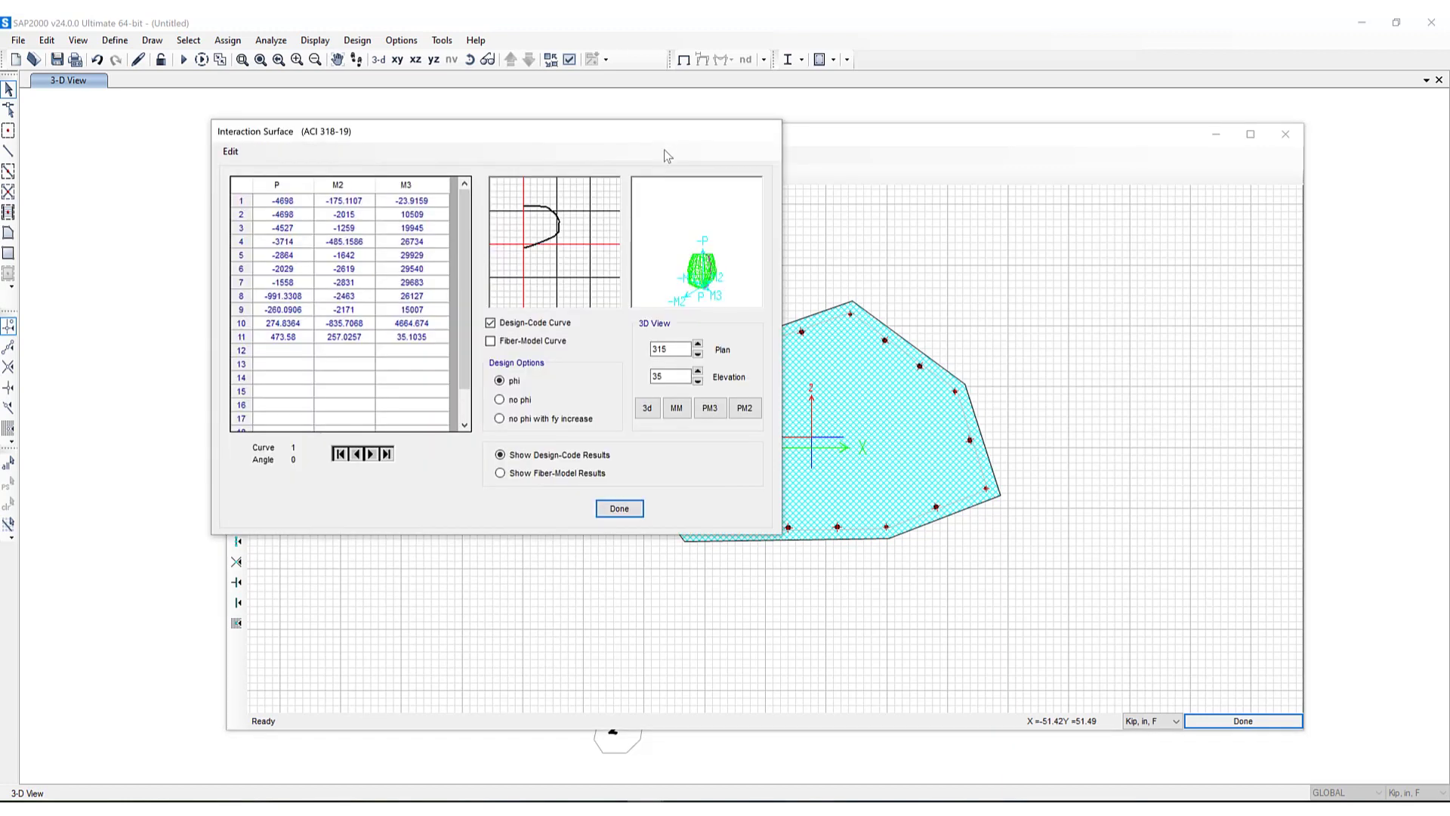
pyautogui.click(370, 452)
pyautogui.click(370, 453)
pyautogui.click(370, 453)
pyautogui.click(371, 453)
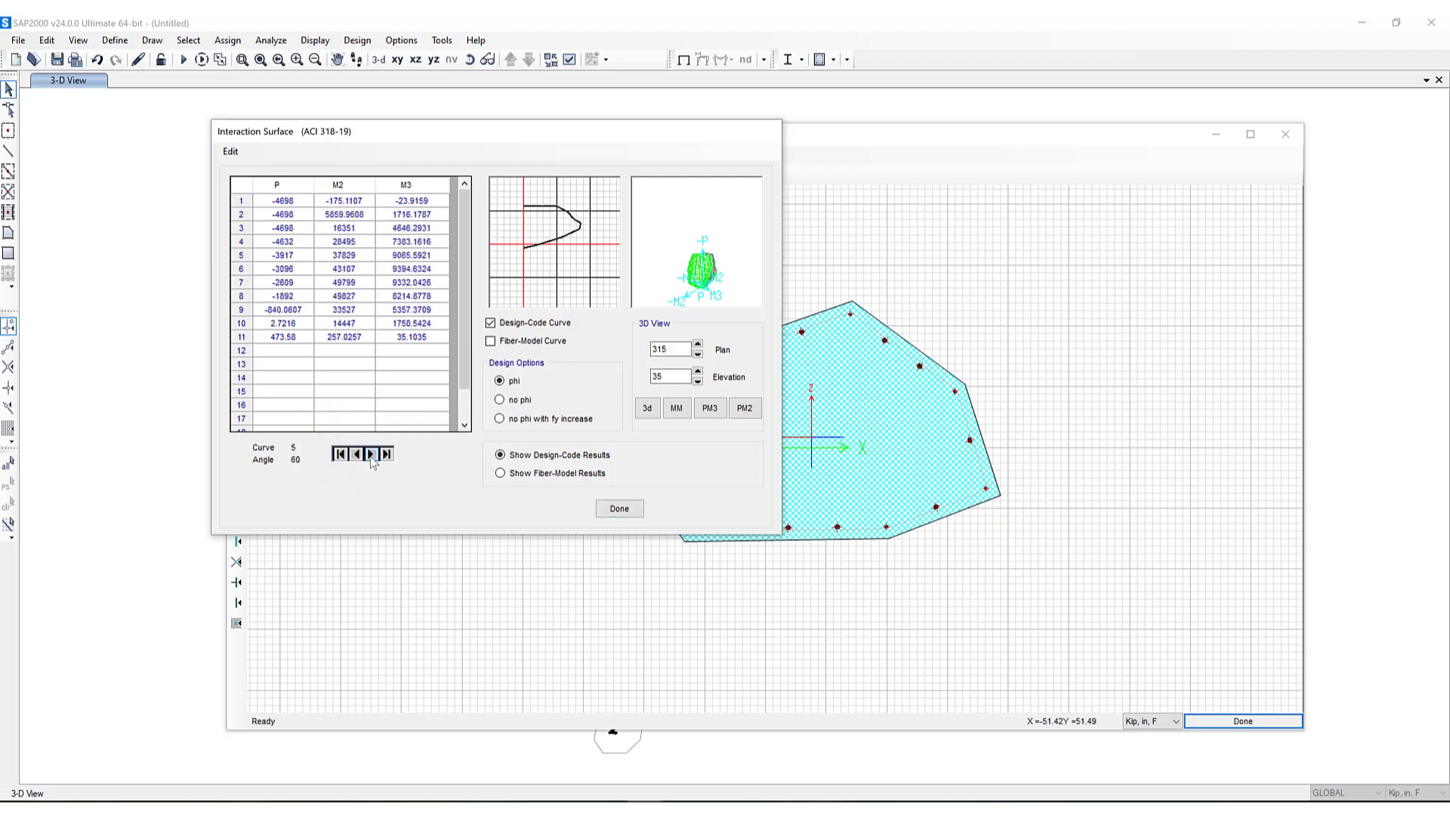
pyautogui.click(371, 453)
pyautogui.click(371, 453)
pyautogui.click(370, 453)
pyautogui.click(619, 508)
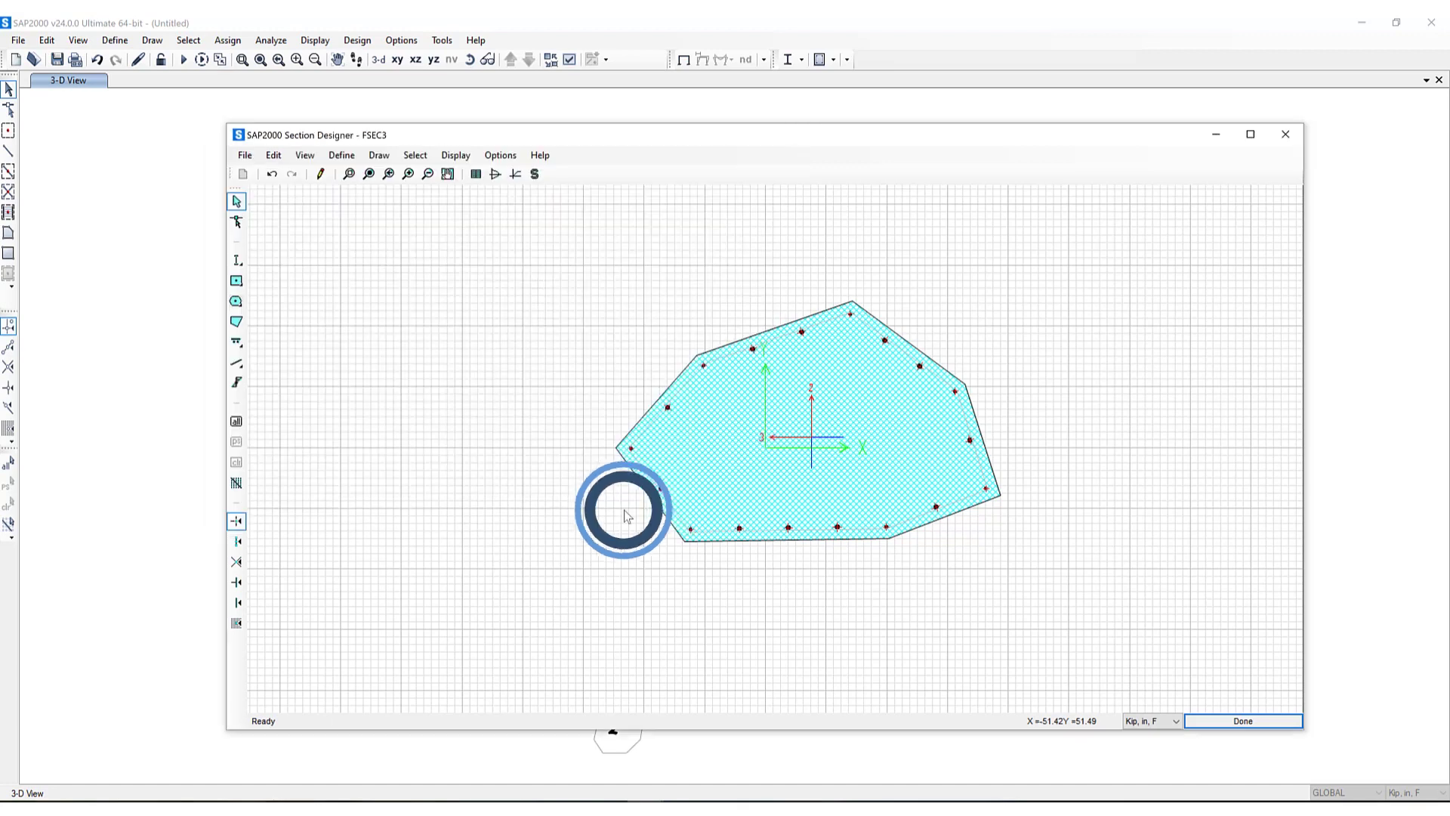
# Review the elastic stress S11 contours of the reinforced polygon section.
pyautogui.click(534, 175)
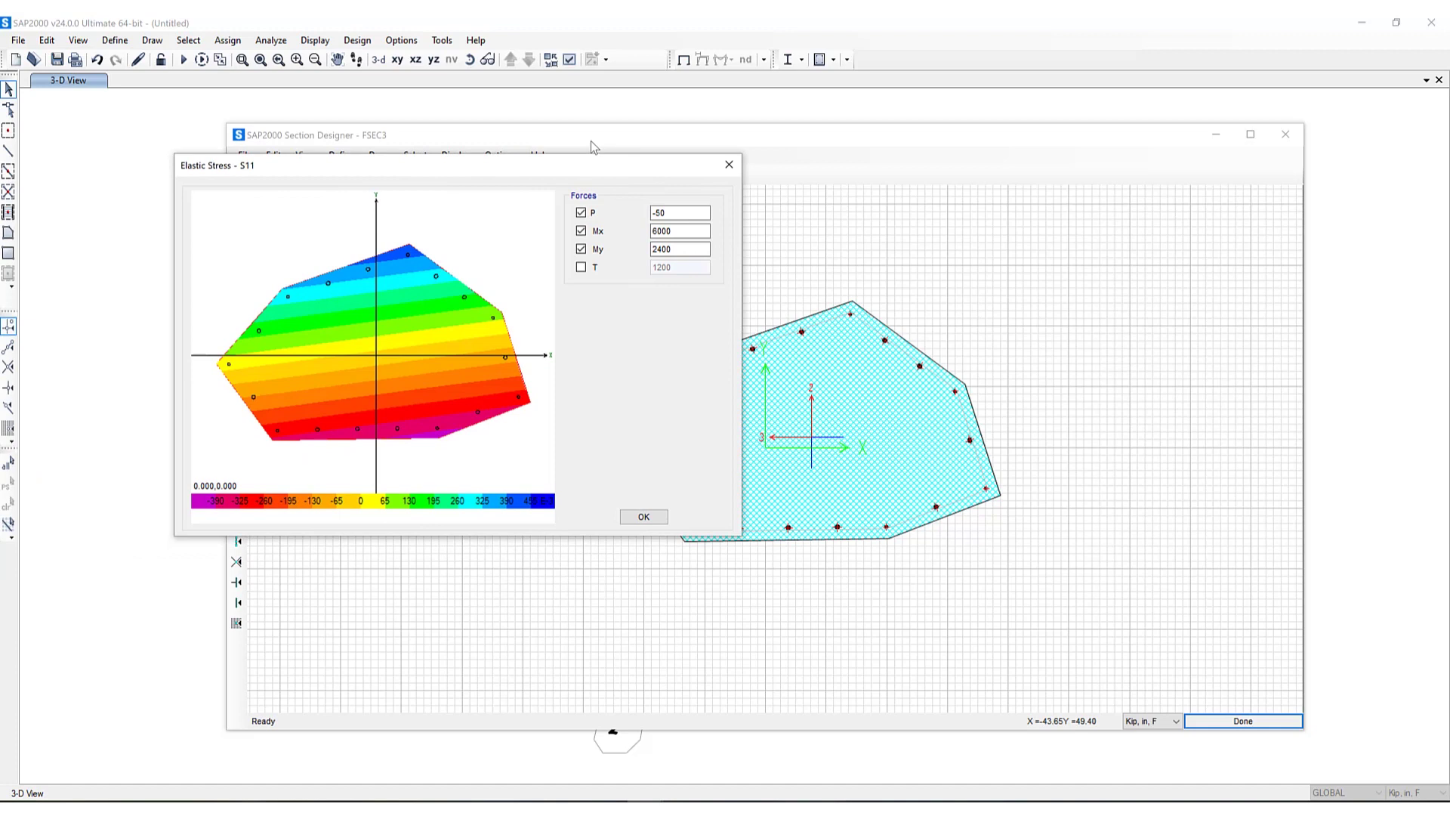
pyautogui.click(641, 517)
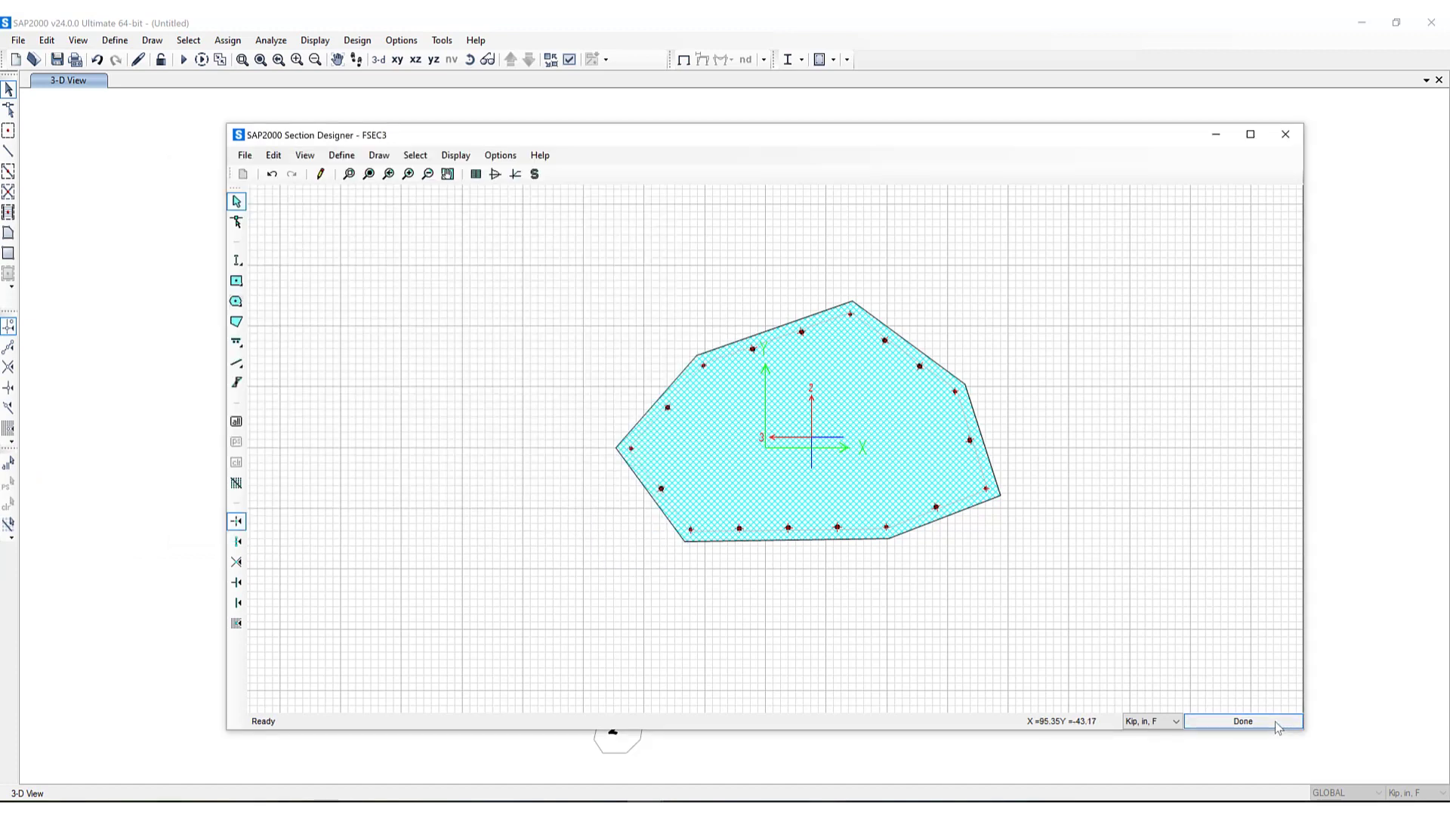
# Finish the section drawing, name the section "new" and save it to the frame properties.
pyautogui.press('Return')
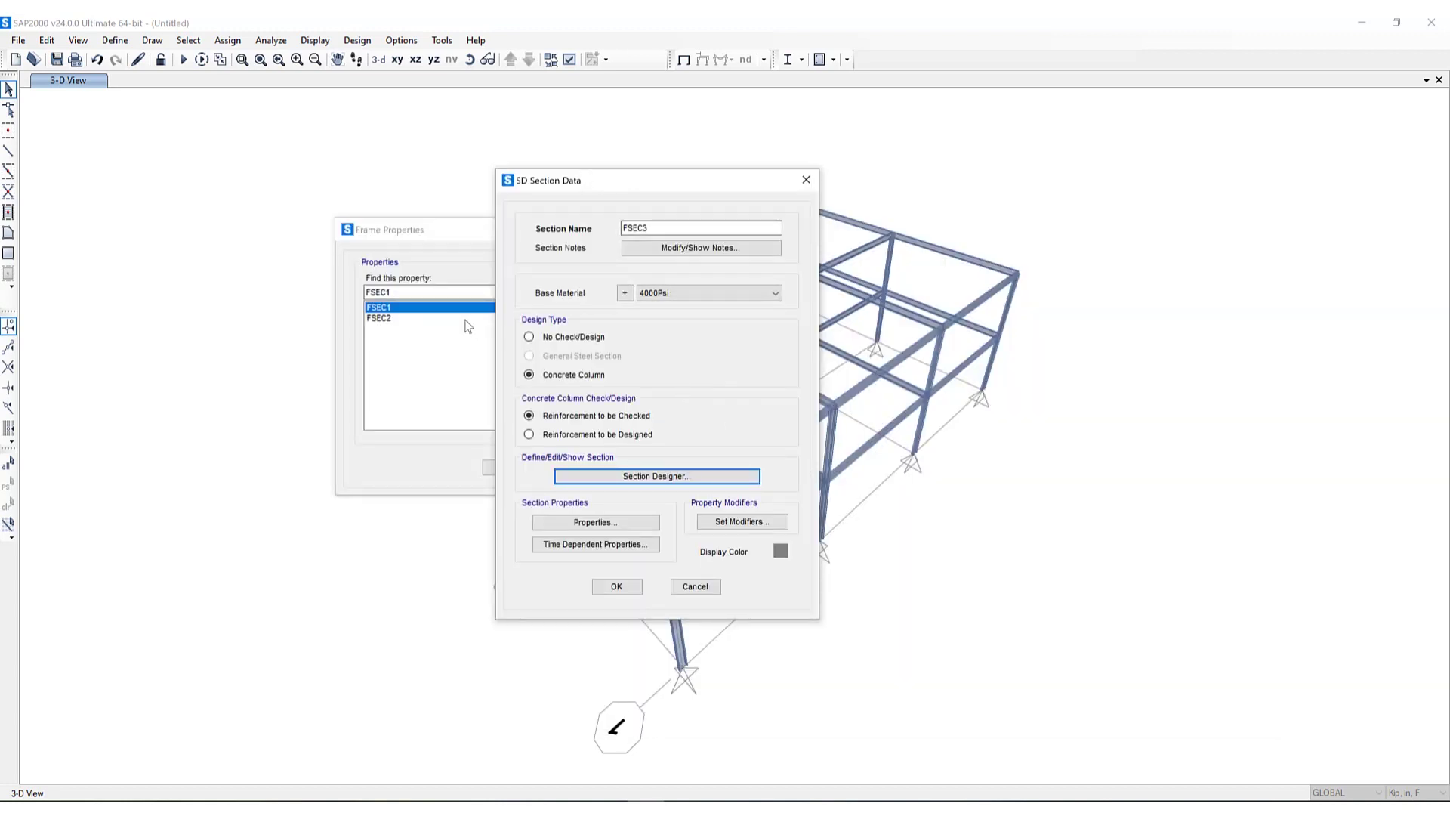
pyautogui.doubleClick(660, 225)
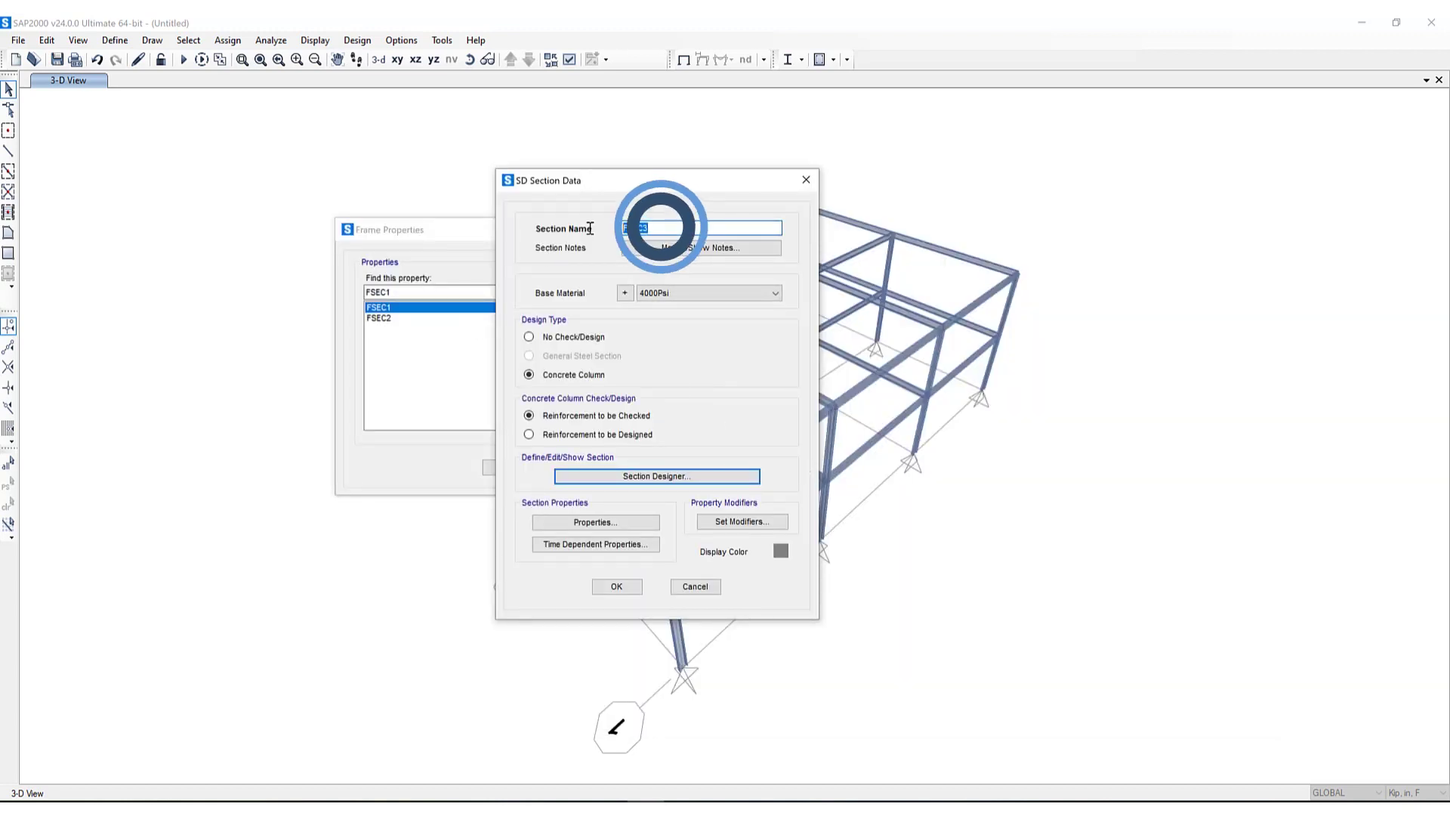
pyautogui.write('new')
pyautogui.click(617, 586)
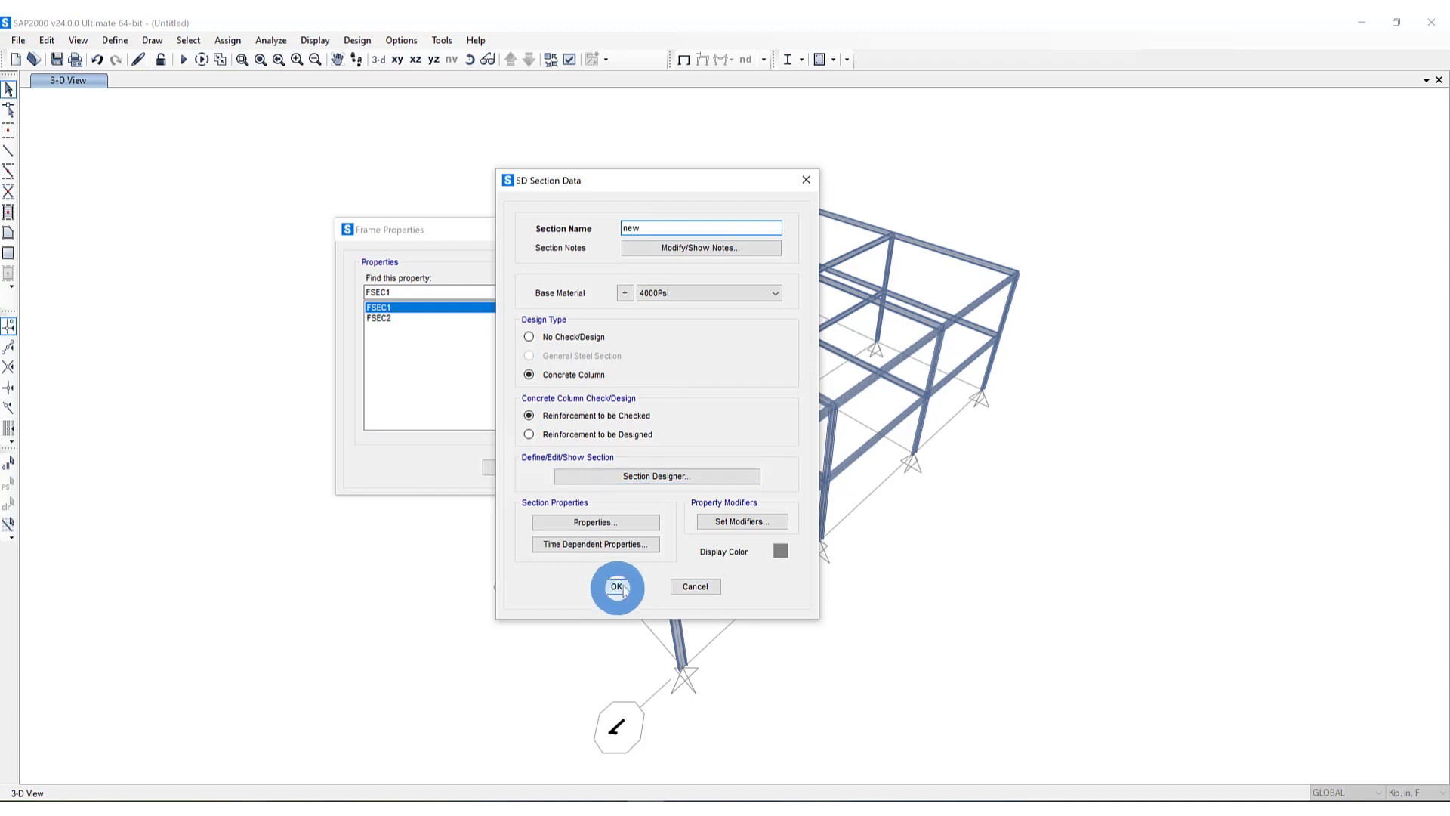
pyautogui.click(379, 230)
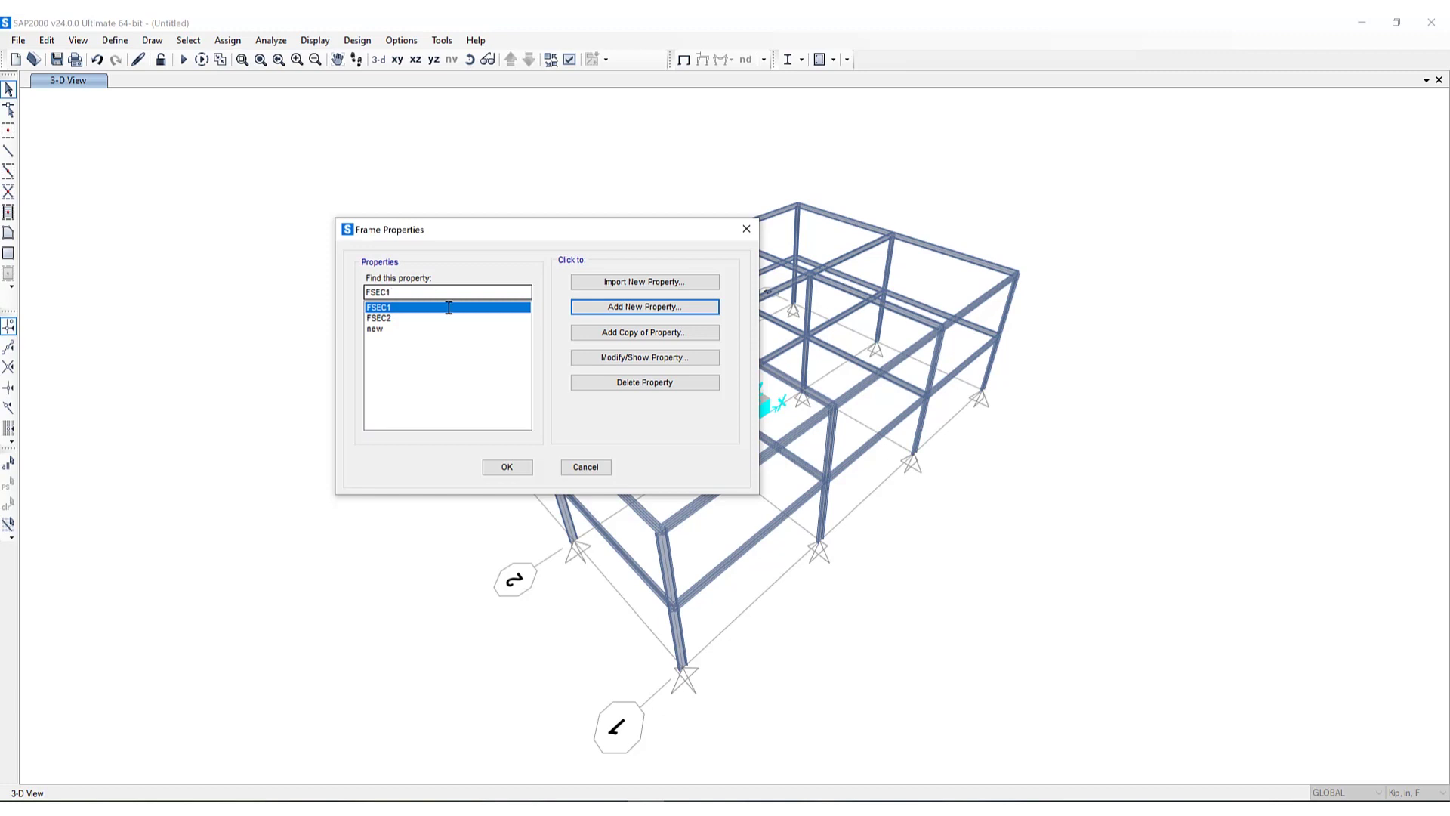
# Add another frame property of the Section Designer type and open its blank section for drawing.
pyautogui.click(661, 307)
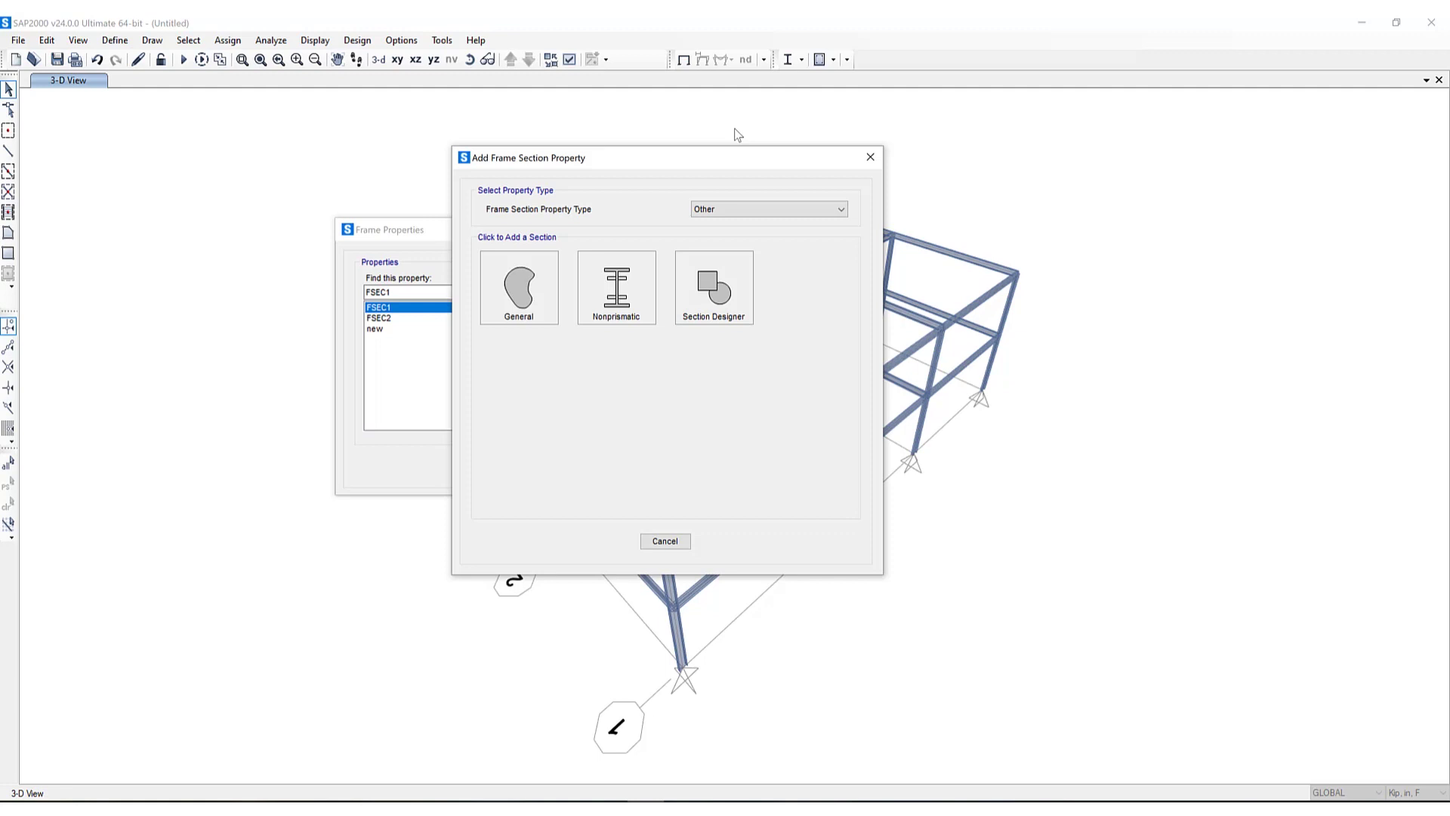
pyautogui.click(737, 306)
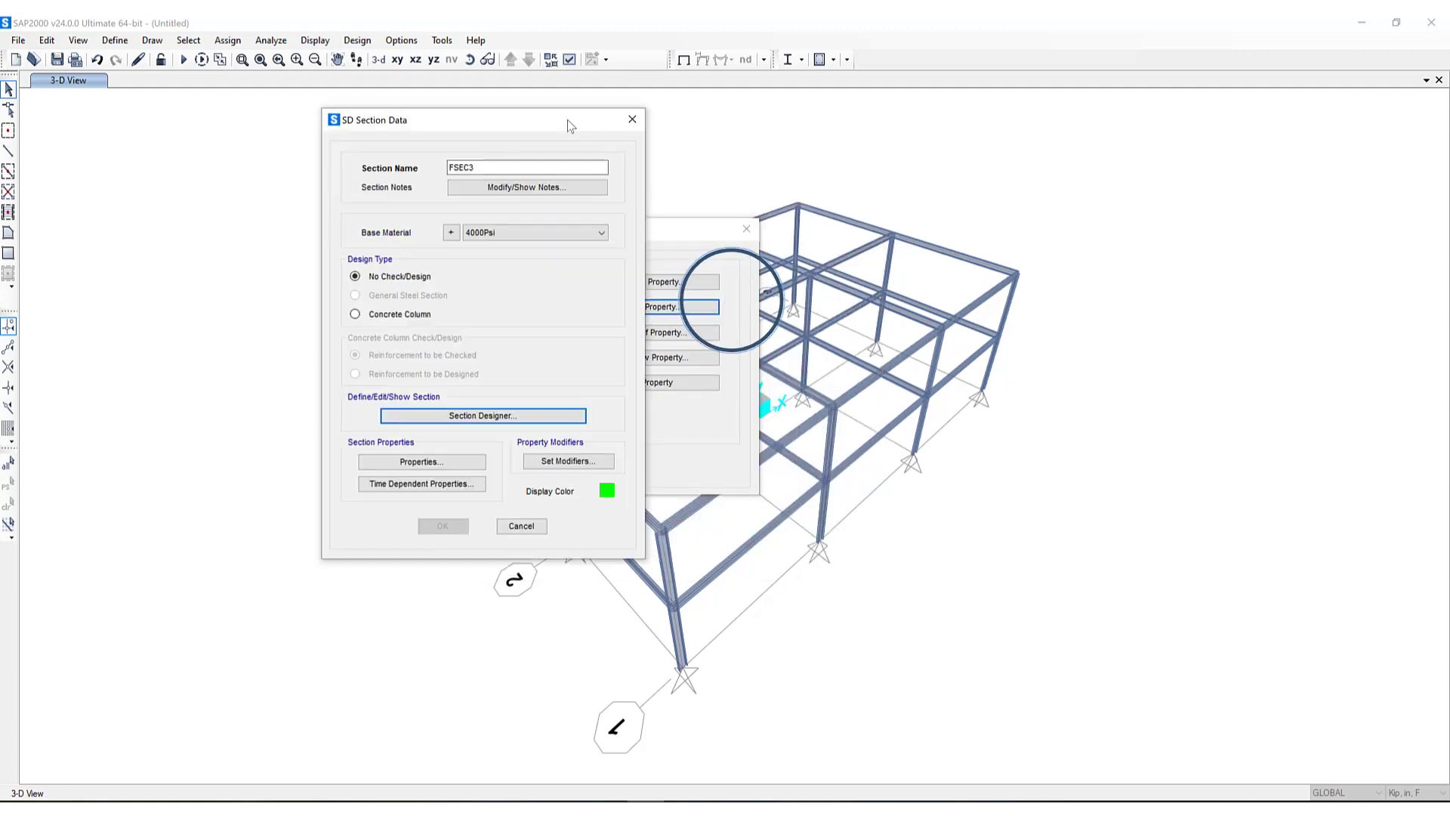
pyautogui.click(549, 416)
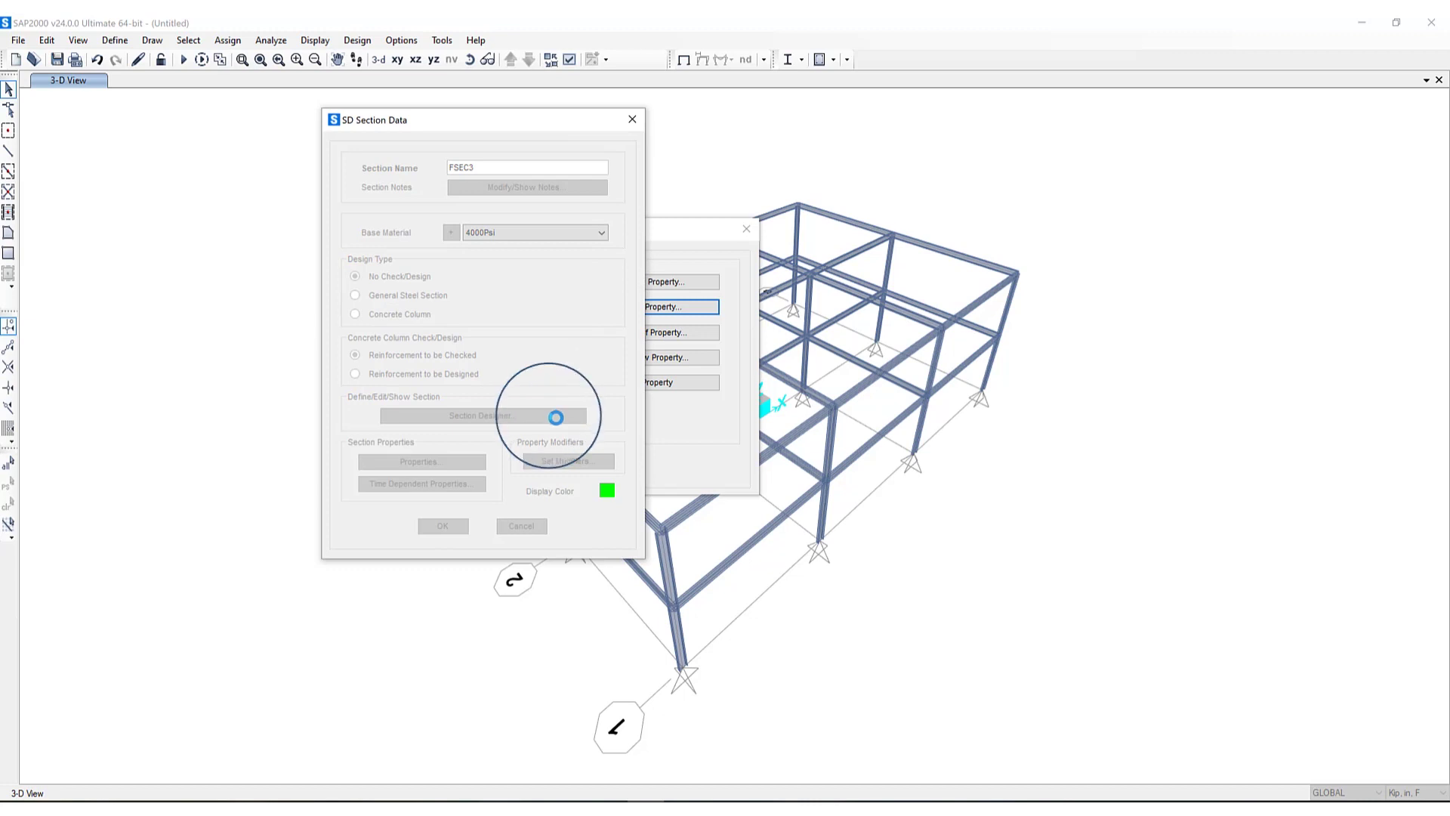
pyautogui.click(249, 137)
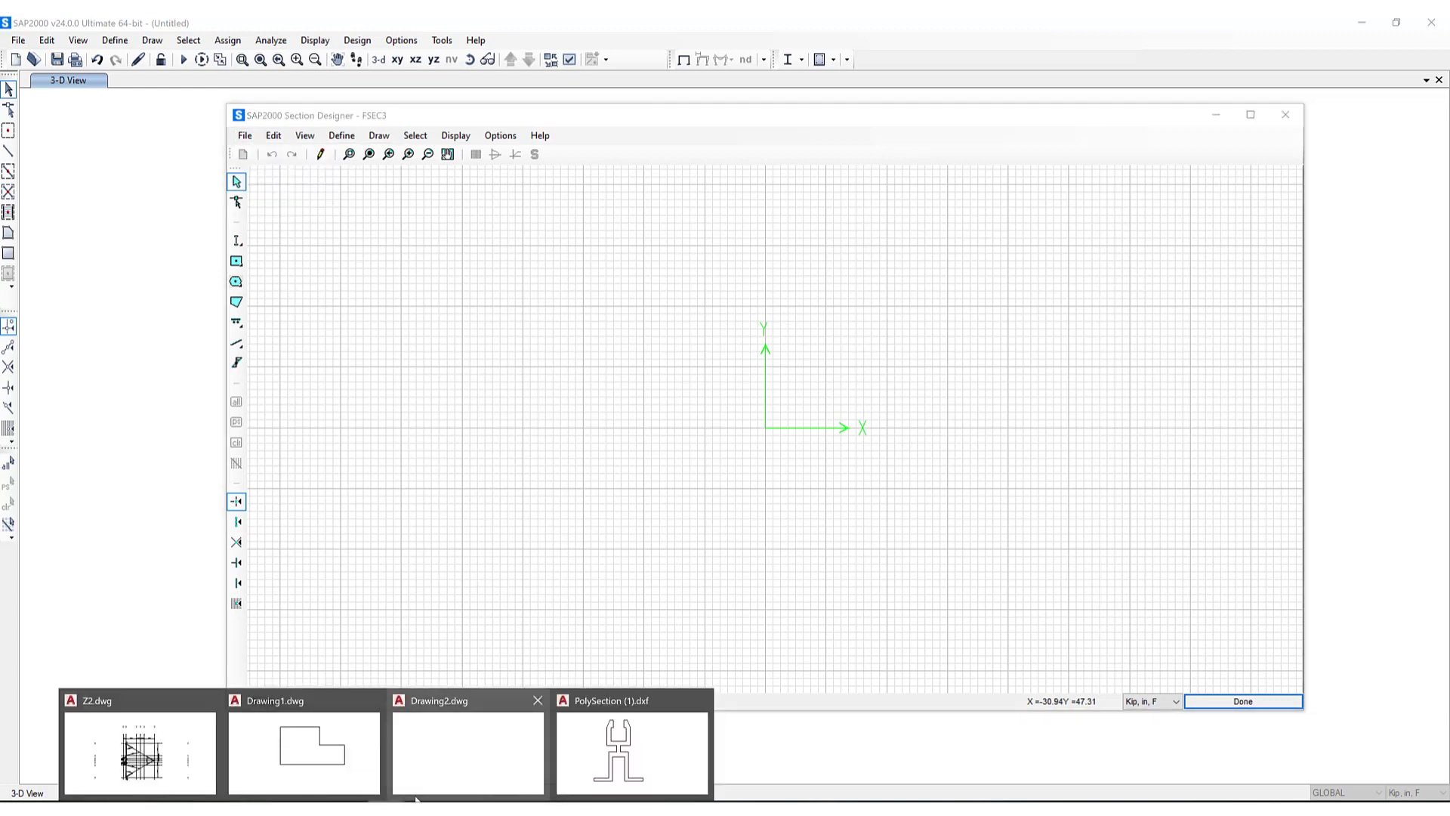
# Switch to AutoCAD to examine the profile outline in PolySection (1).dxf, and return to SAP2000 Section Designer.
pyautogui.click(582, 755)
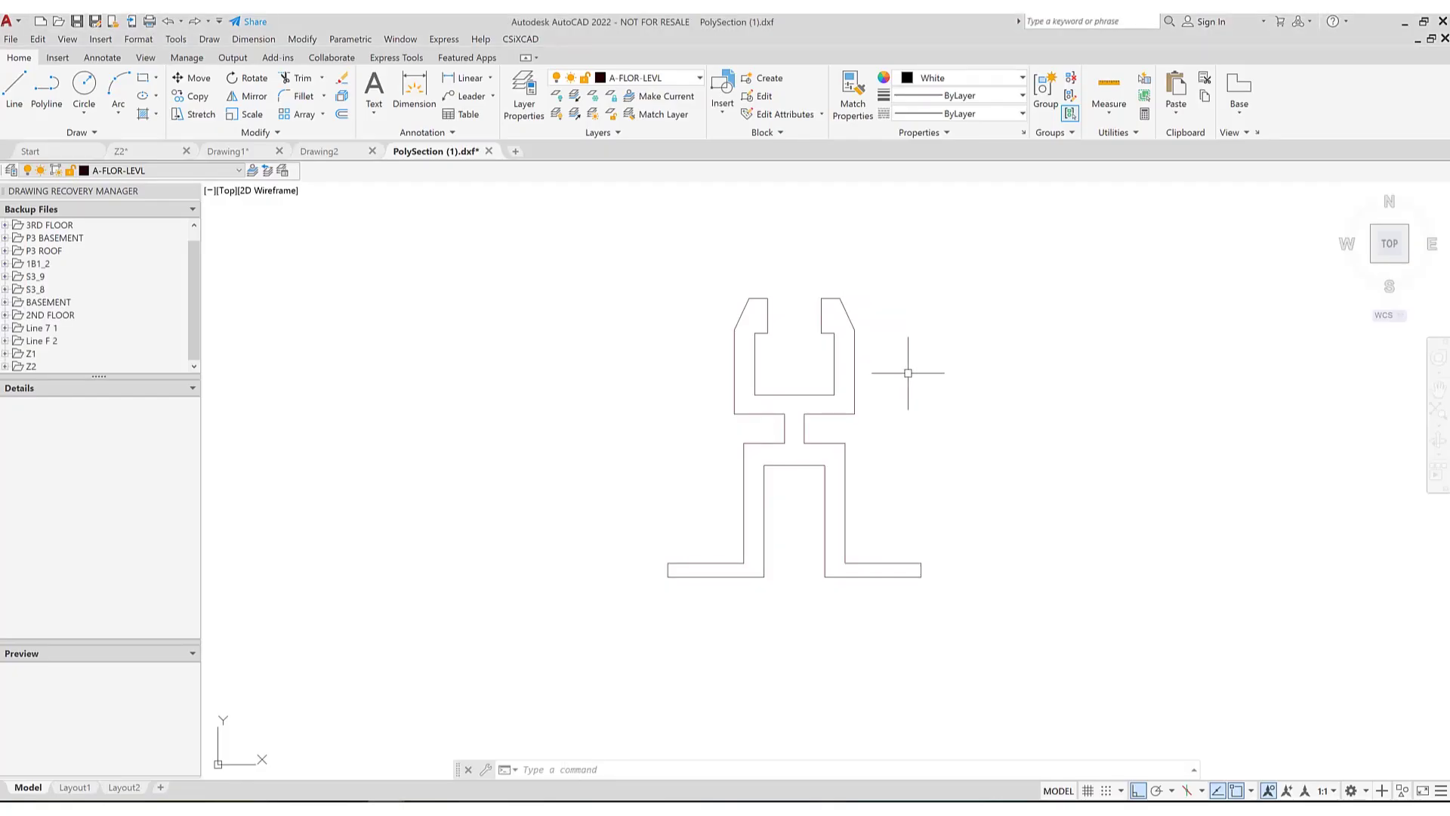
pyautogui.scroll(2, 906, 371)
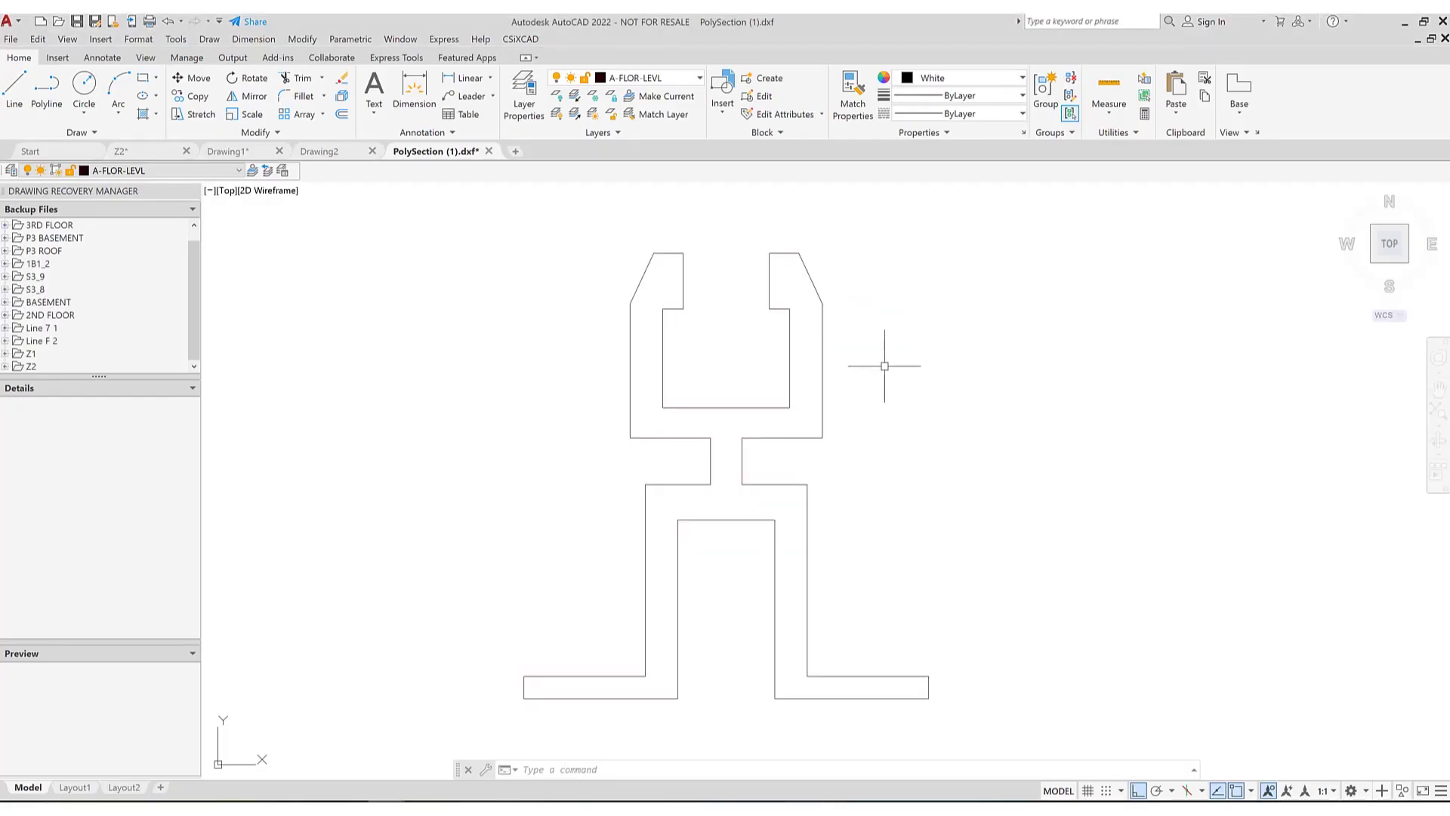
pyautogui.scroll(-2, 884, 366)
pyautogui.scroll(2, 885, 365)
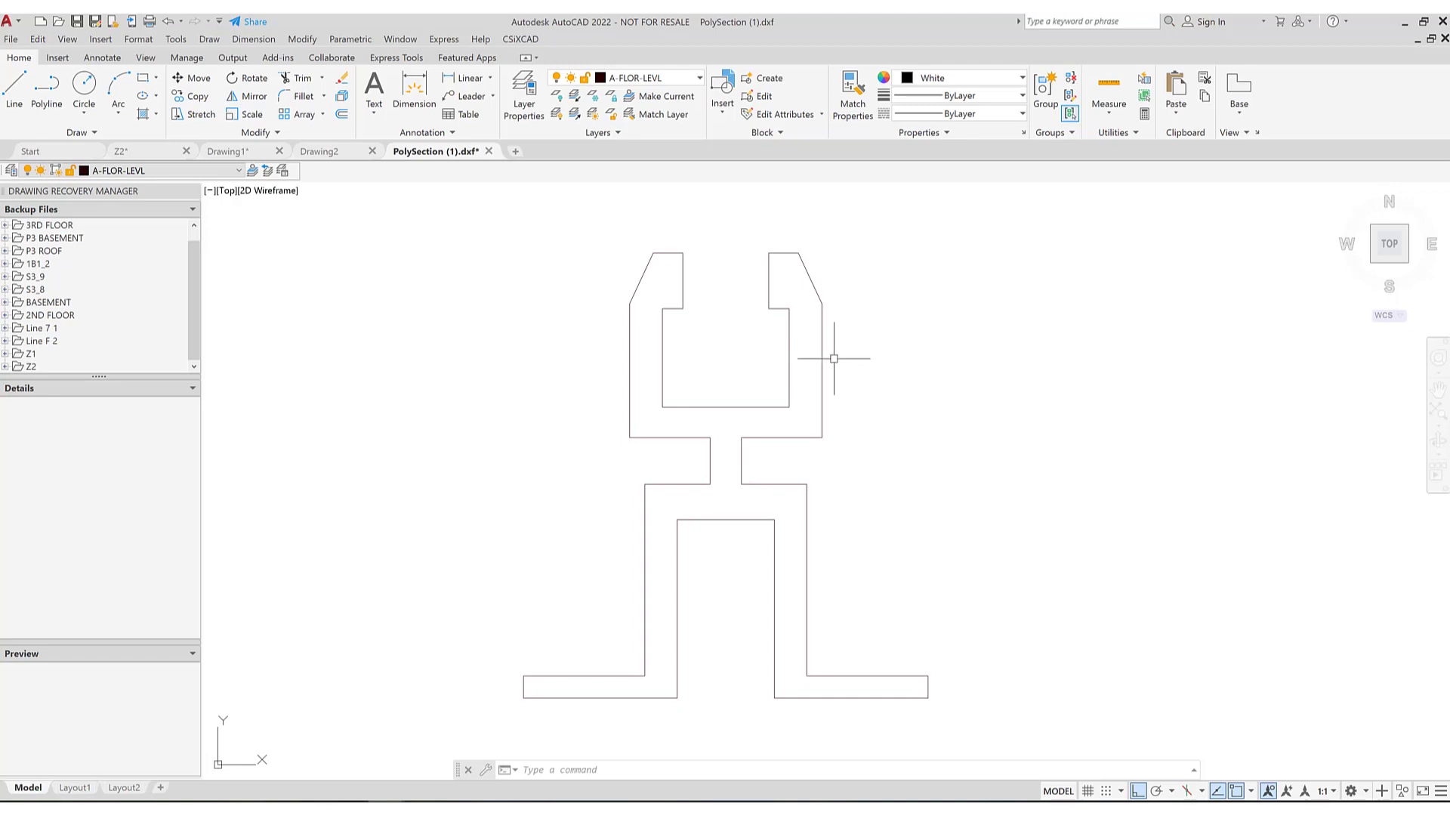
pyautogui.click(735, 28)
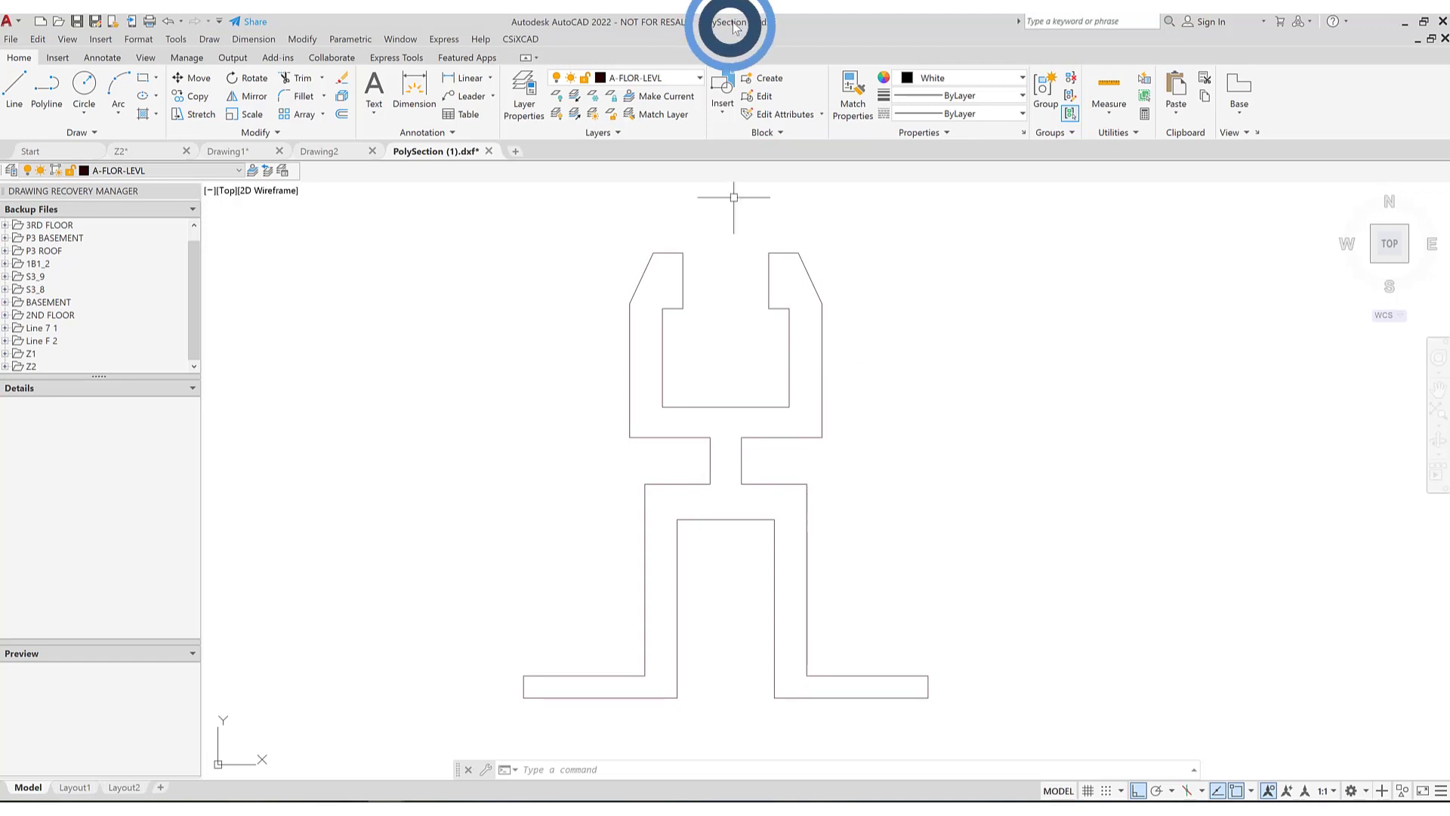
pyautogui.moveTo(643, 808)
pyautogui.click(710, 772)
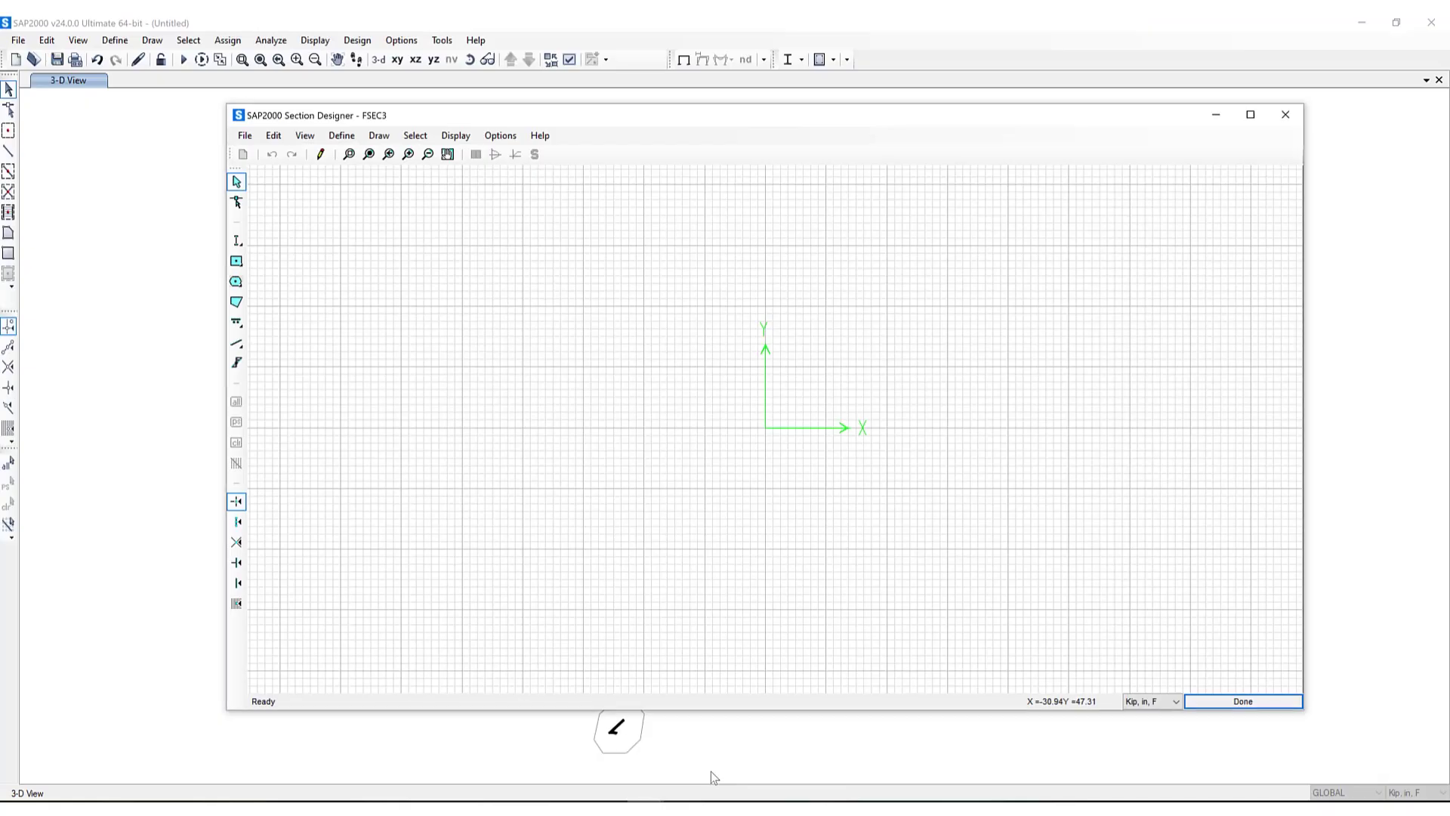
# Import PolySection (1).dxf into the section as a 4000Psi polygon, using Kip, in, F units.
pyautogui.click(246, 136)
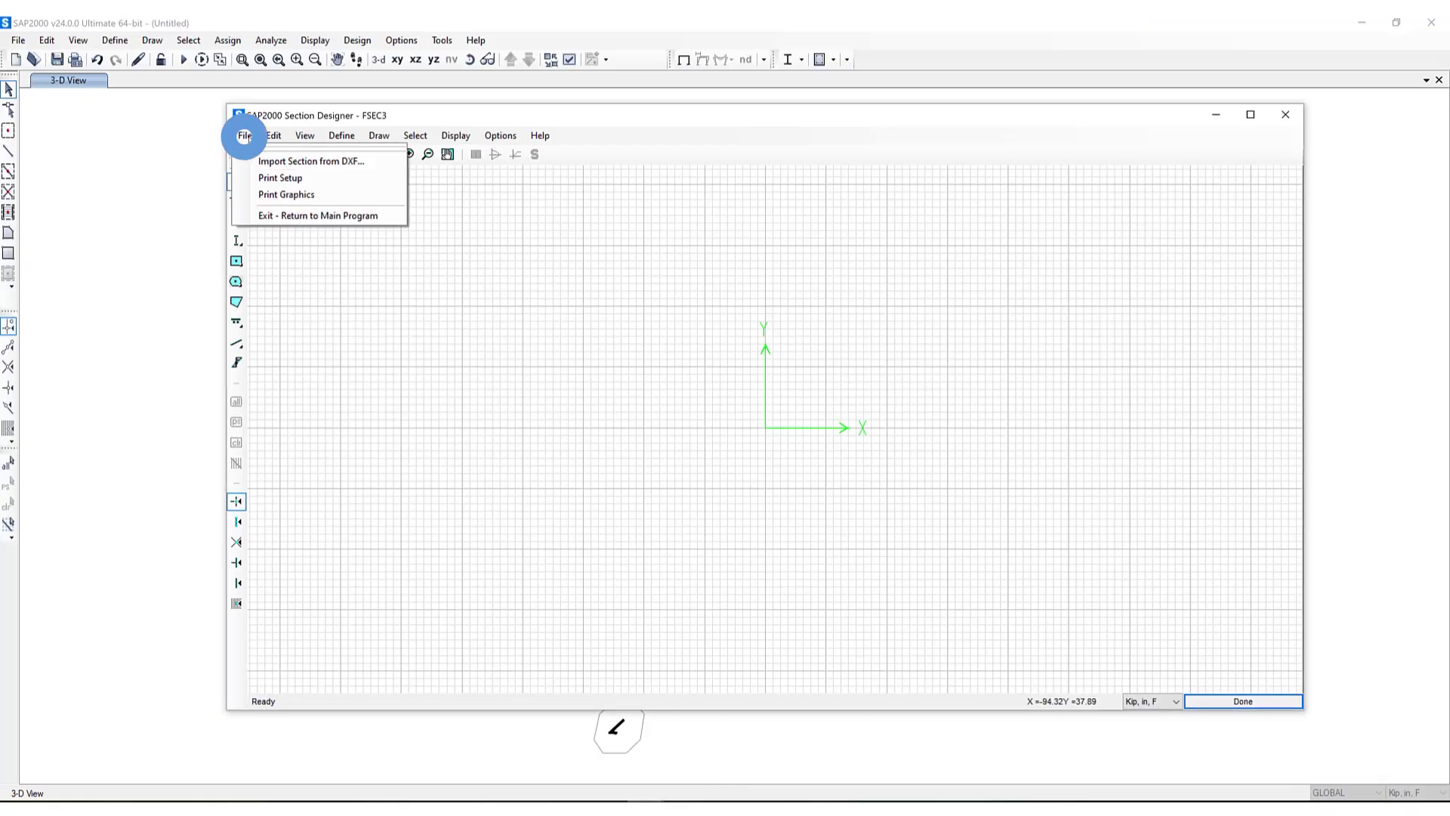
pyautogui.click(273, 161)
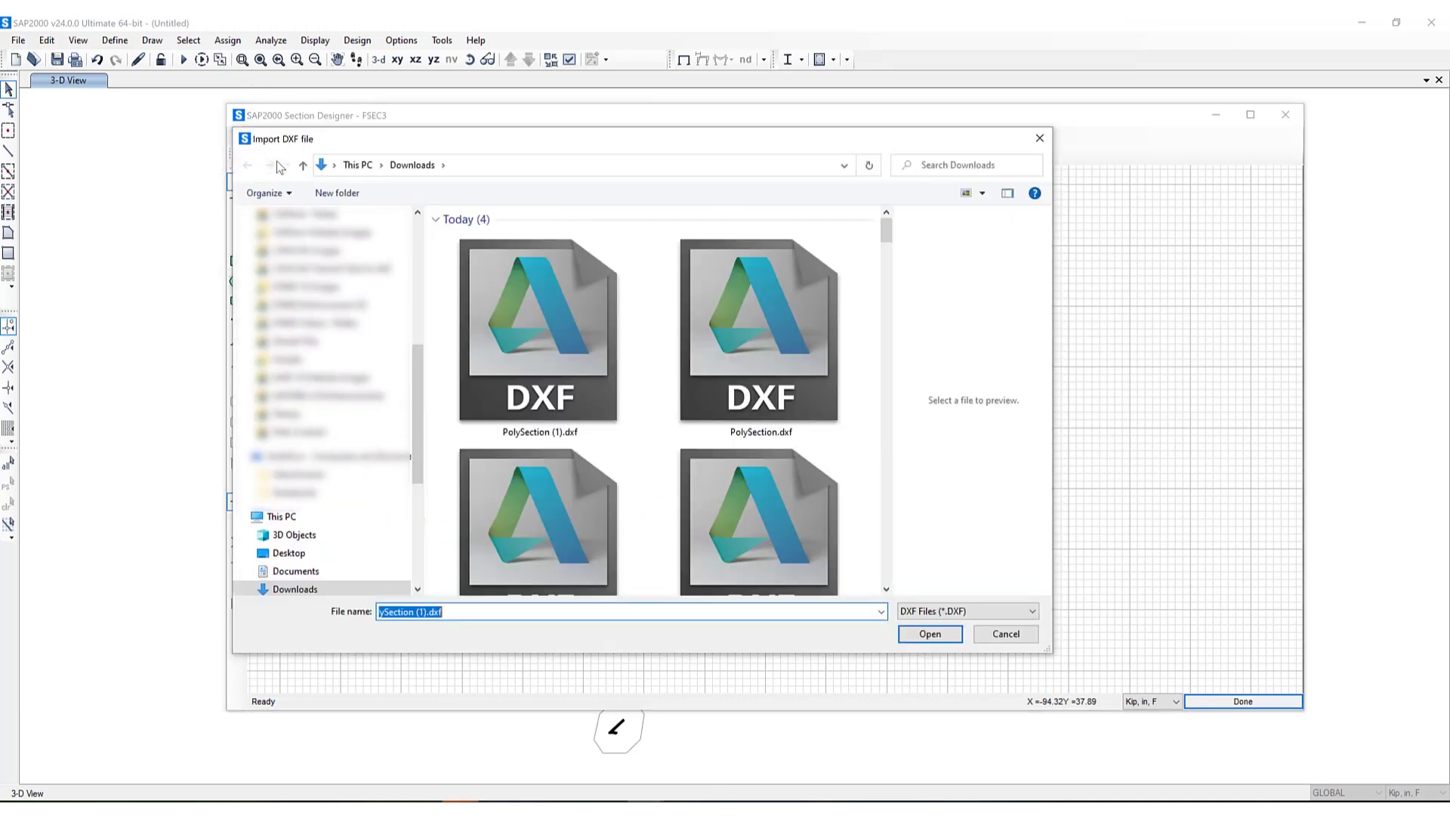
pyautogui.doubleClick(538, 340)
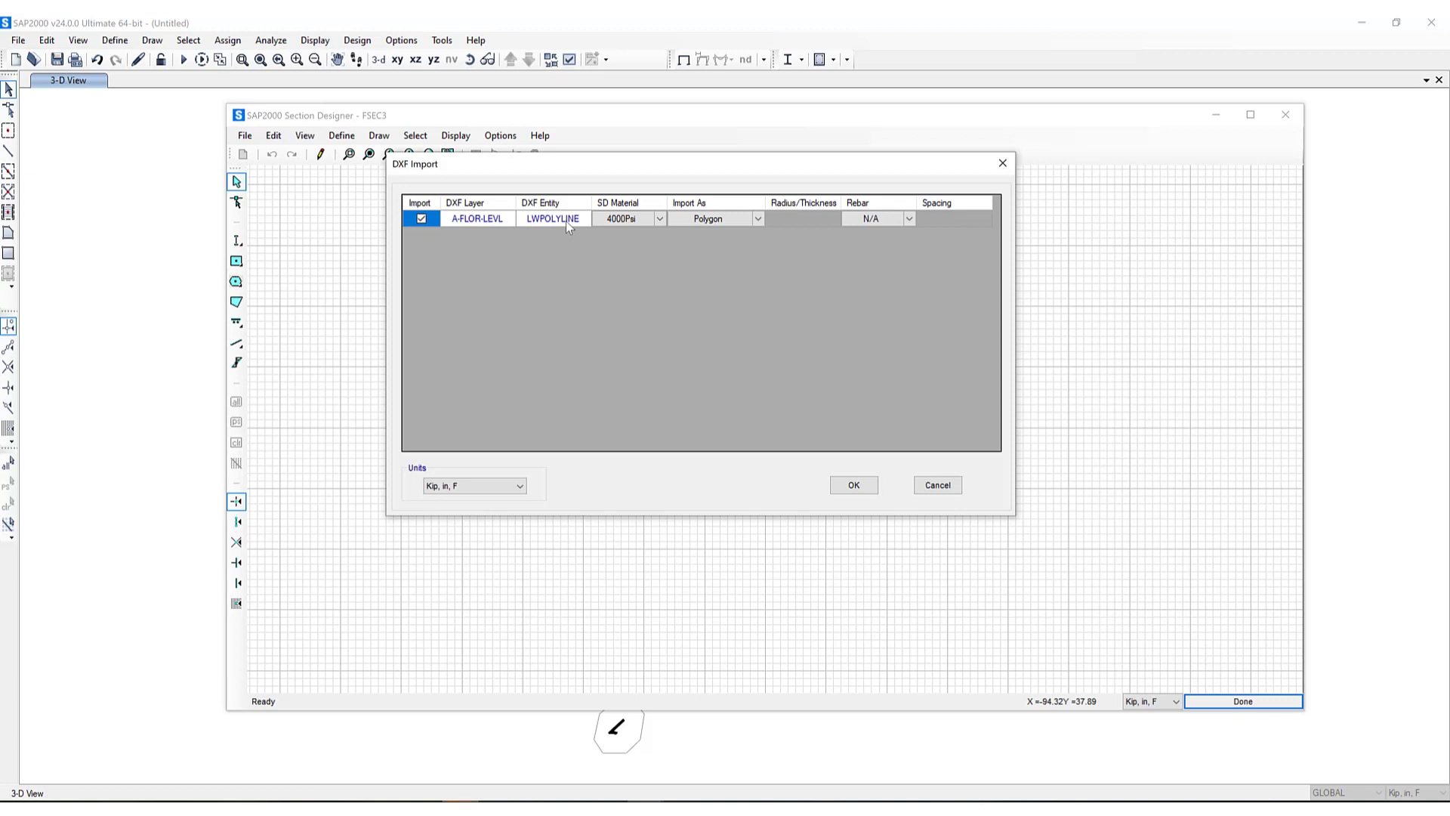
pyautogui.click(650, 219)
pyautogui.click(872, 218)
pyautogui.click(853, 485)
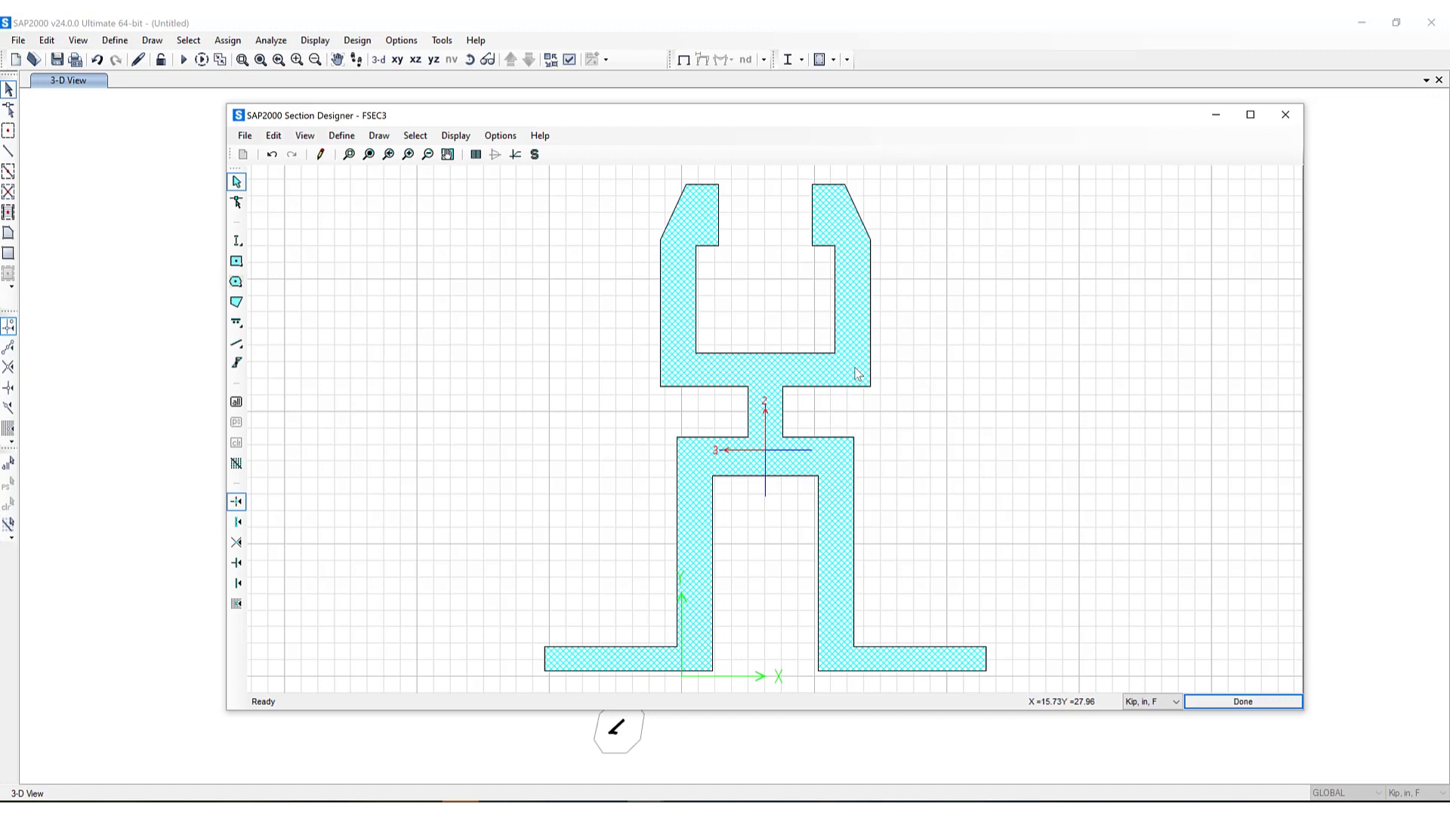
# Examine the imported polygon's shape properties and its Reinforcing setting, leaving without changes.
pyautogui.rightClick(857, 373)
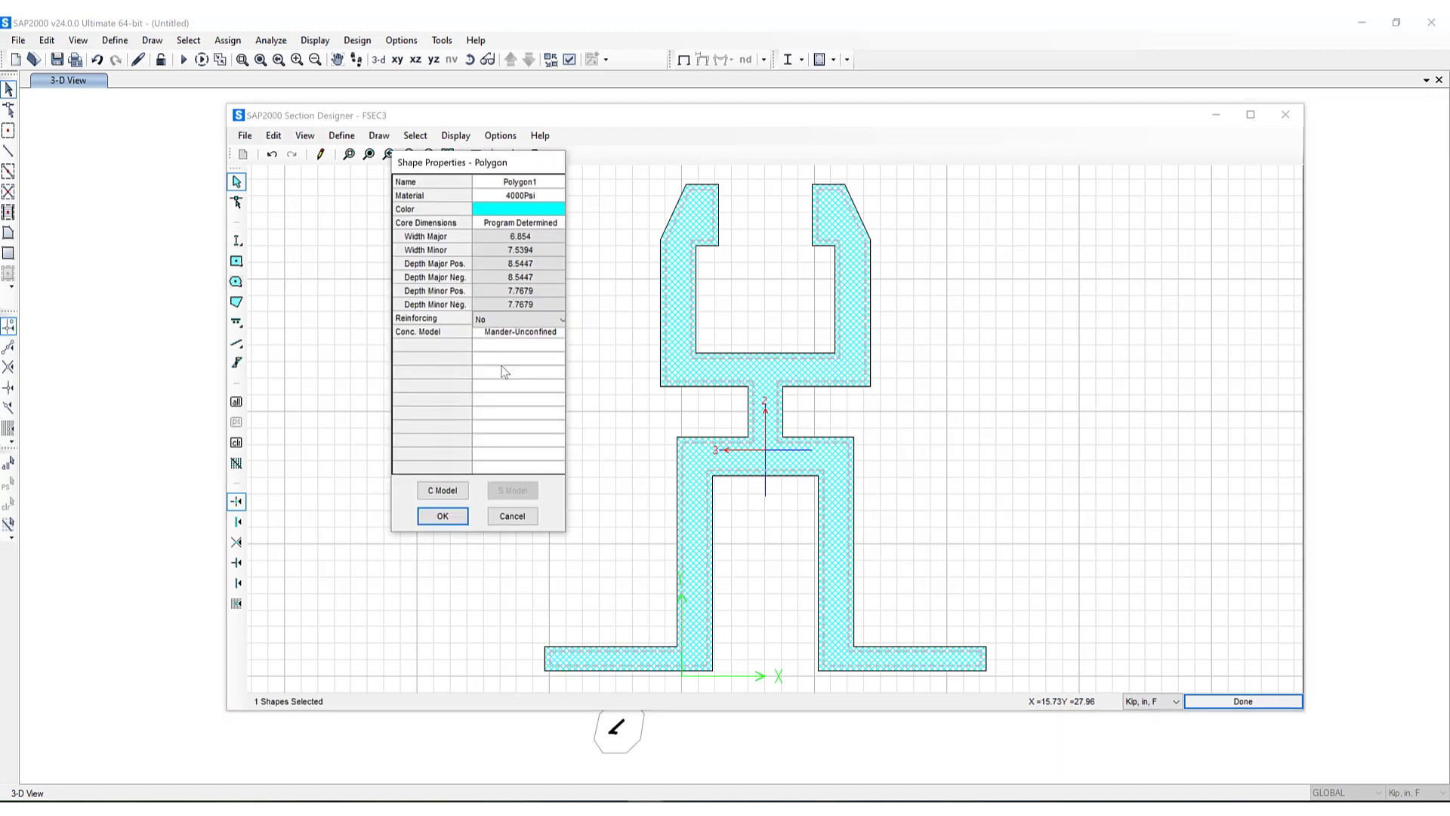
pyautogui.click(484, 323)
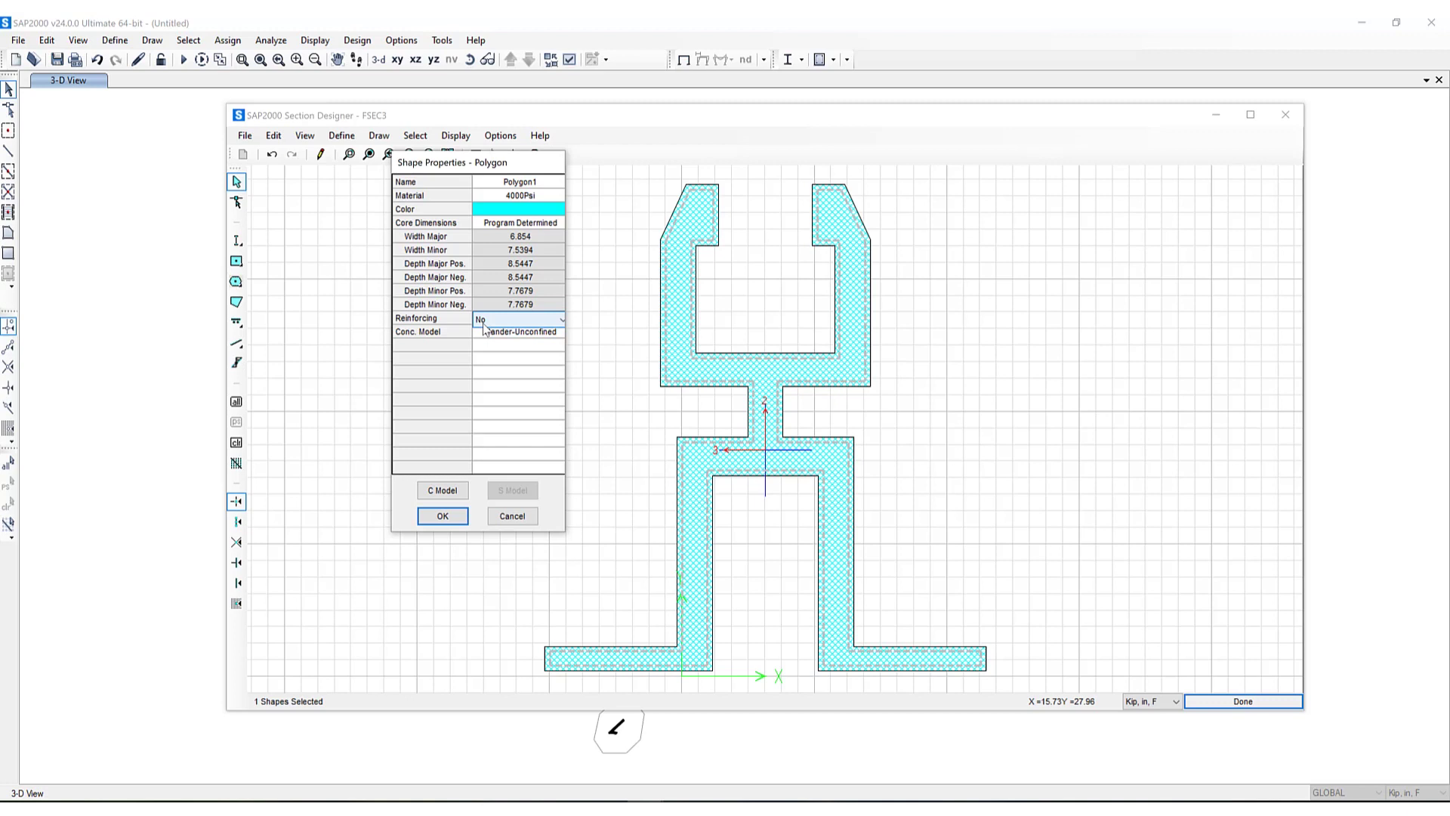
pyautogui.click(508, 515)
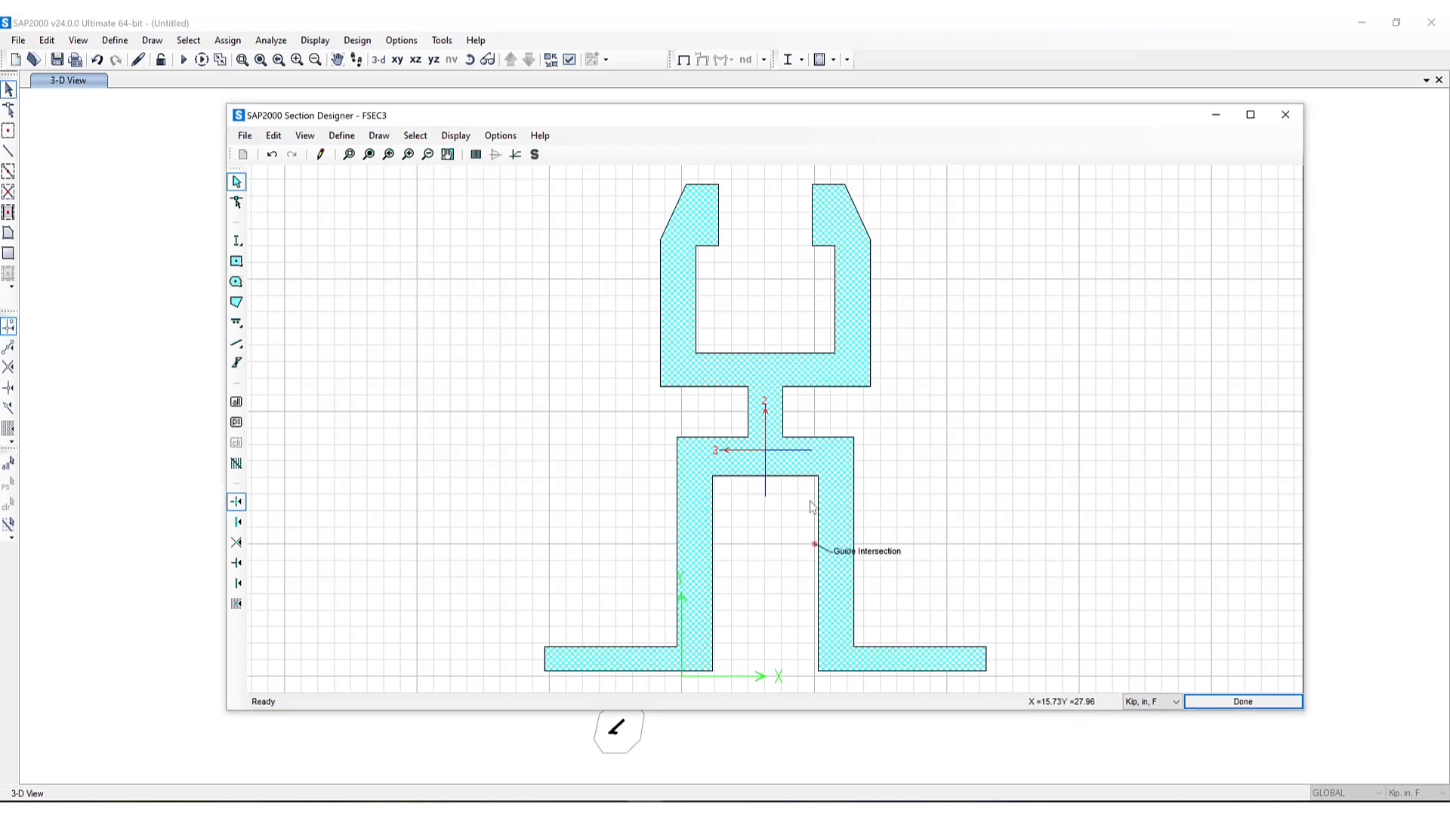
# Finish the imported section, name it "new2" and save it to the frame properties.
pyautogui.click(1231, 701)
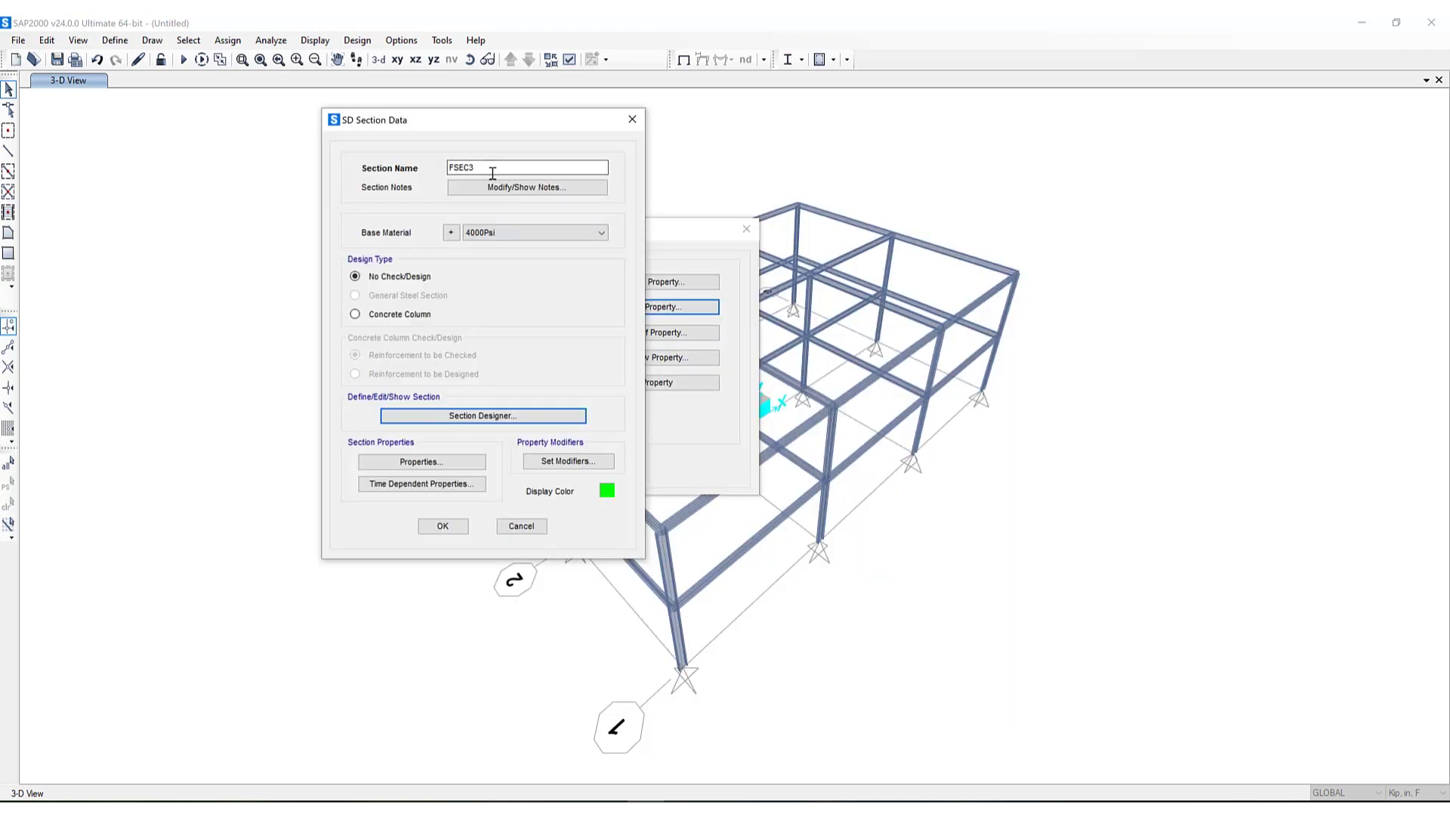
pyautogui.doubleClick(460, 168)
pyautogui.write('new2')
pyautogui.click(448, 531)
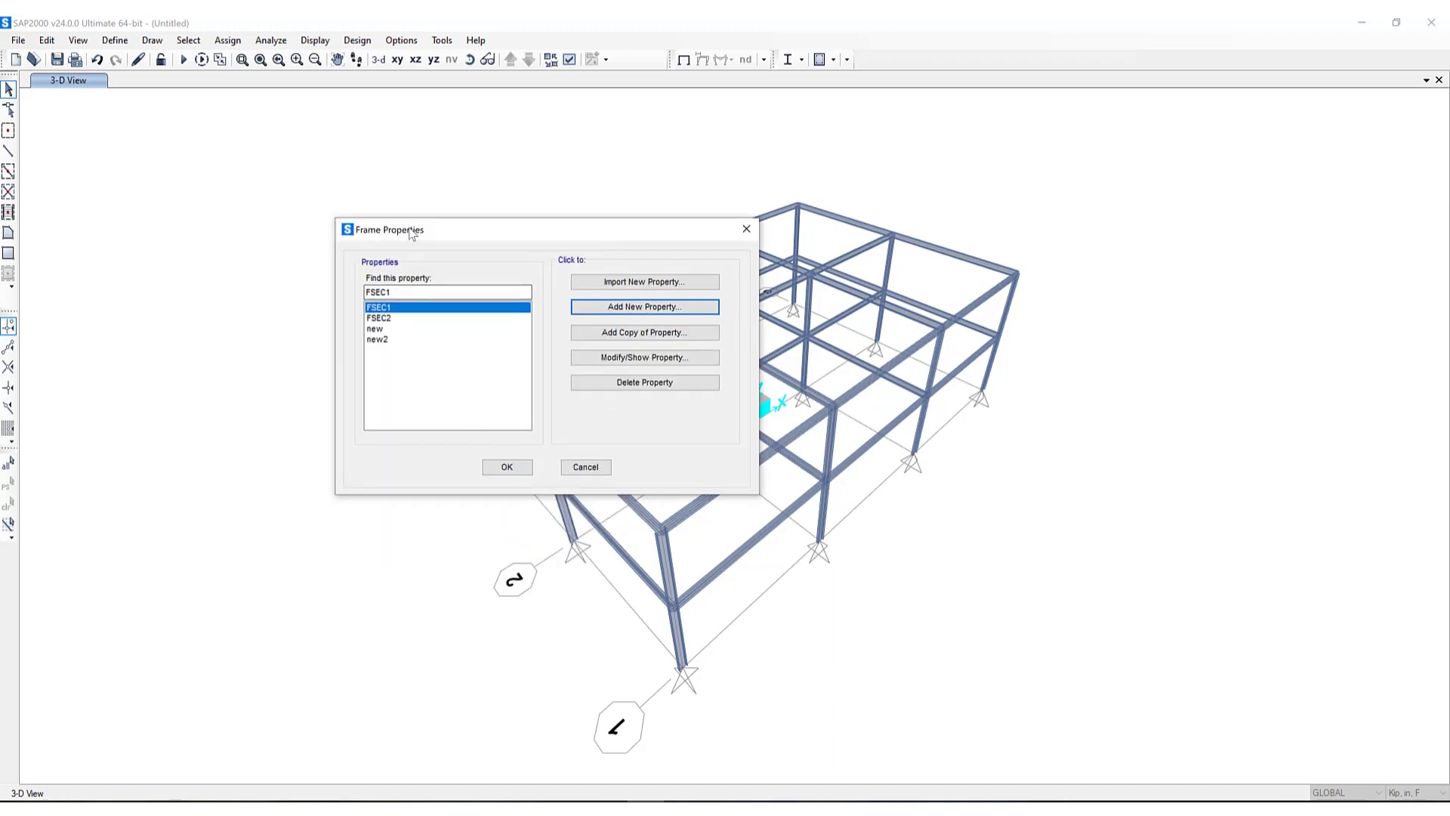
pyautogui.click(391, 232)
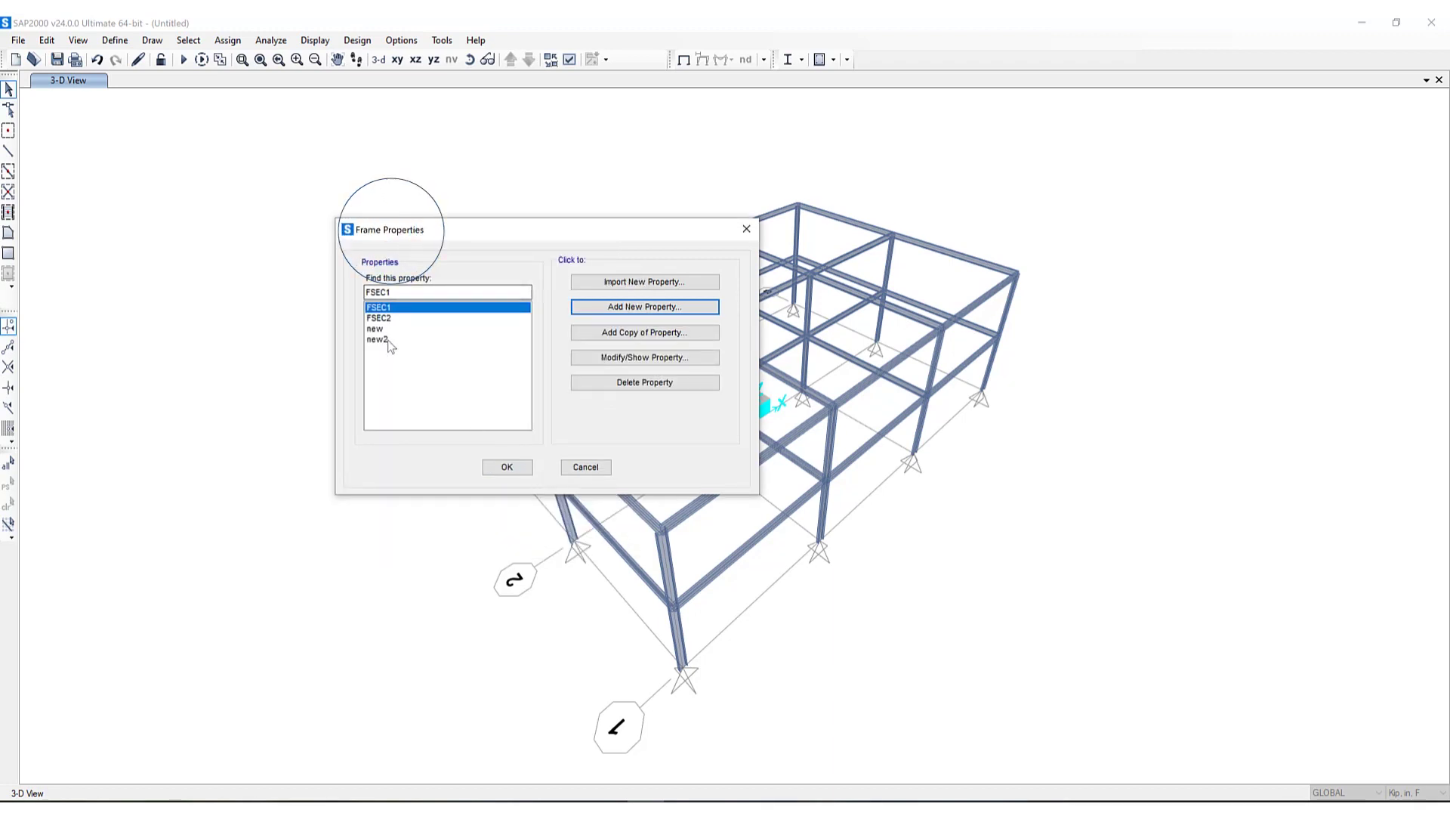